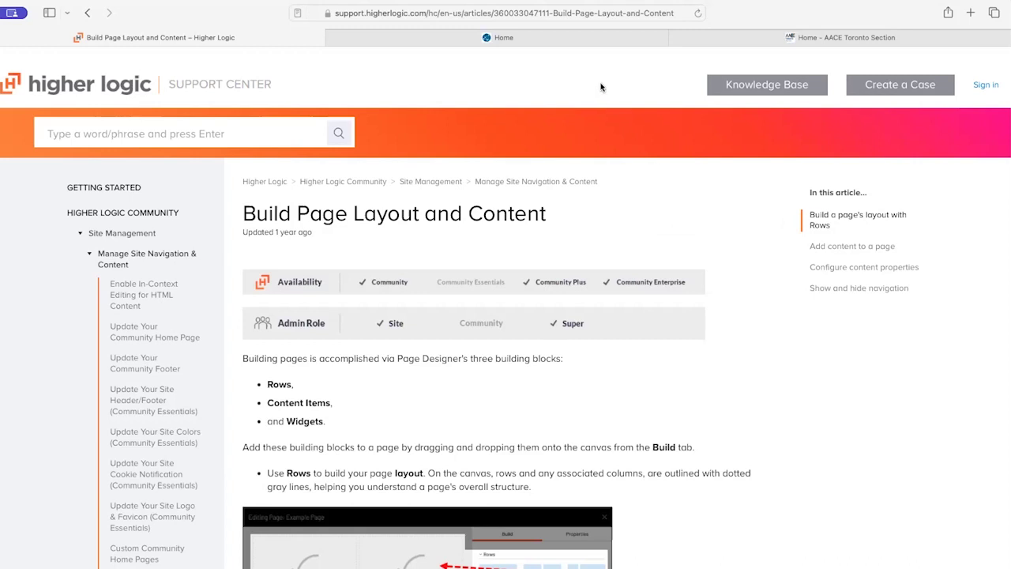
- On the Home - AACE Toronto Section tab, open the footer logo in the content editor
left_click(757, 36)
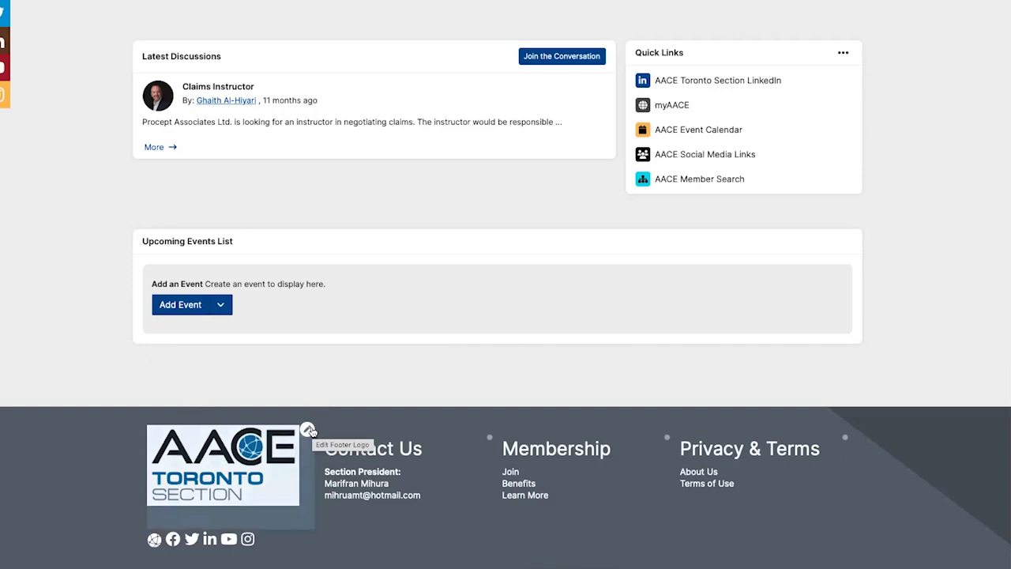
left_click(308, 430)
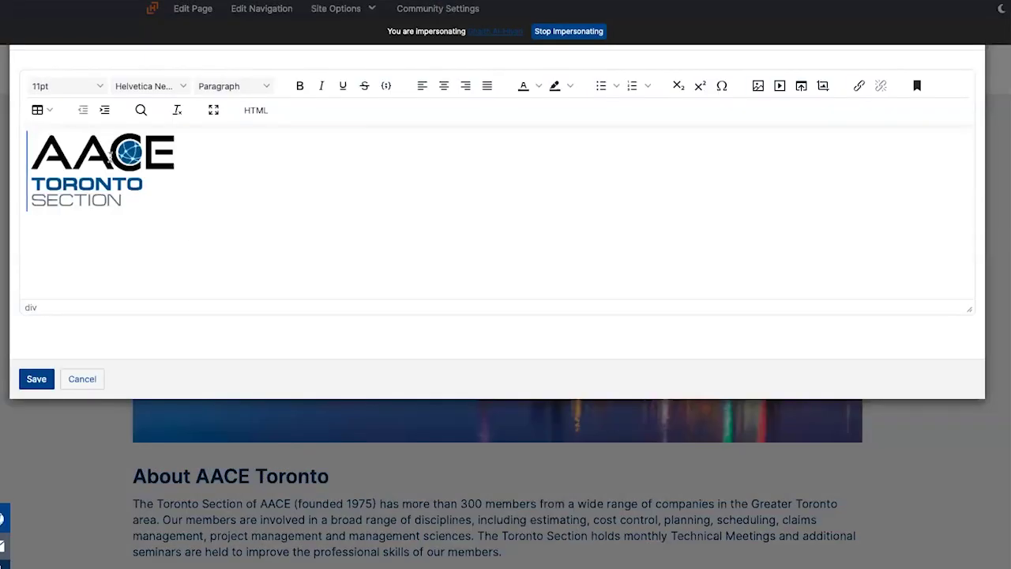
- Select the footer logo image and bring up its Insert/Edit Image properties with the source URL
left_click(109, 158)
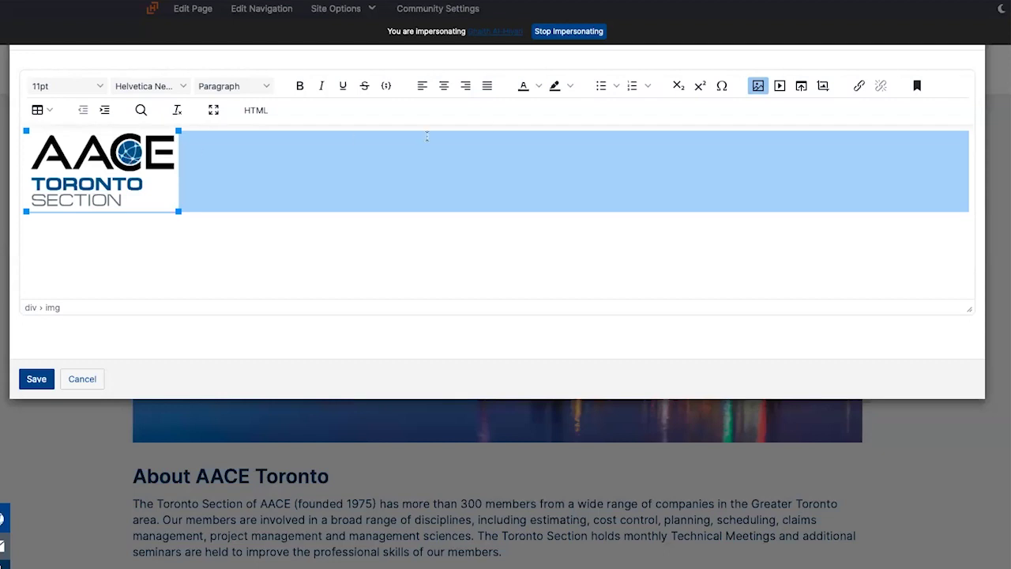
left_click(759, 87)
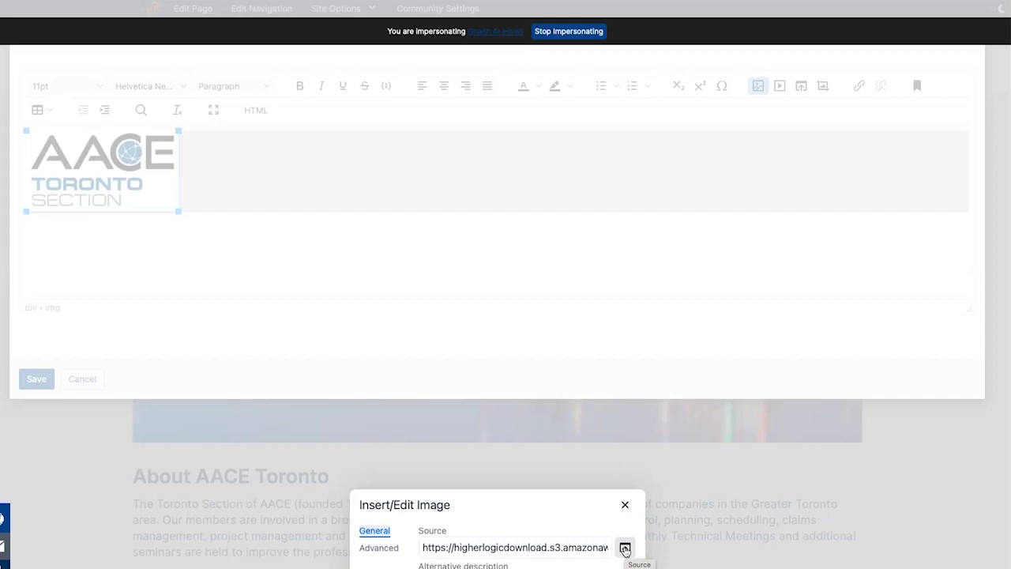
- Browse the shared image library without inserting a file, then save the logo image unchanged
left_click(624, 547)
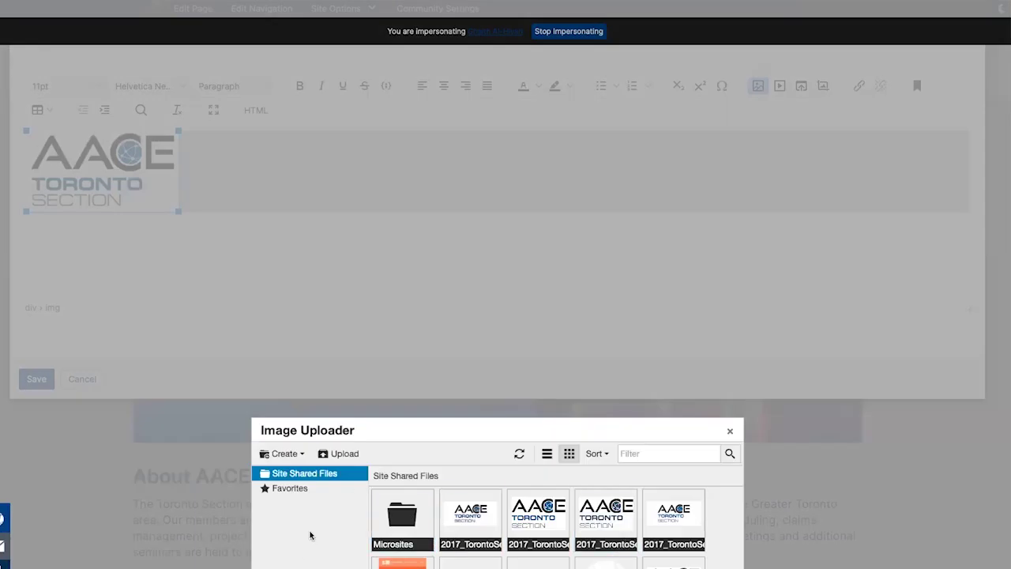
left_click(335, 453)
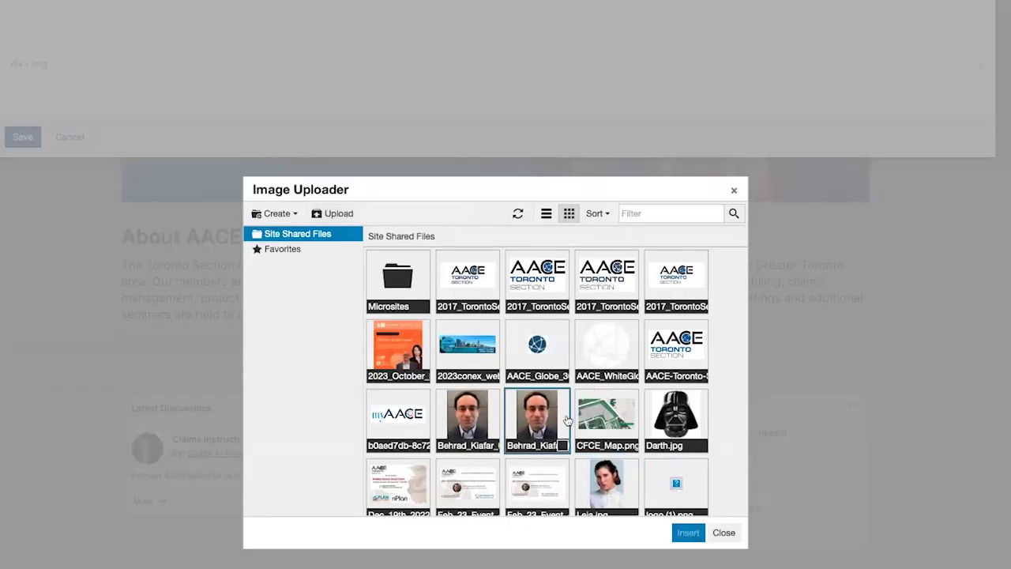
left_click(469, 425)
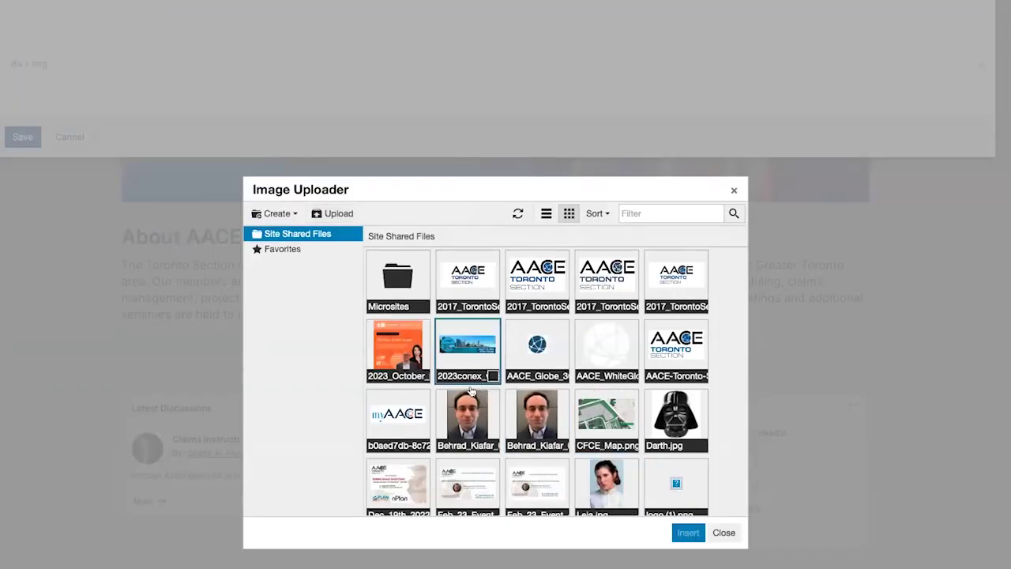
left_click(723, 534)
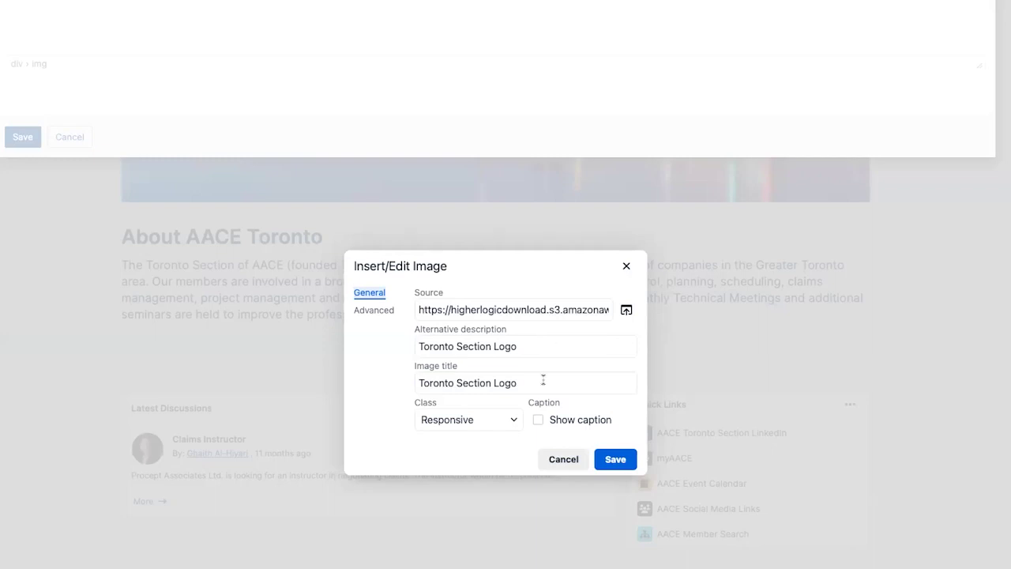
left_click(615, 459)
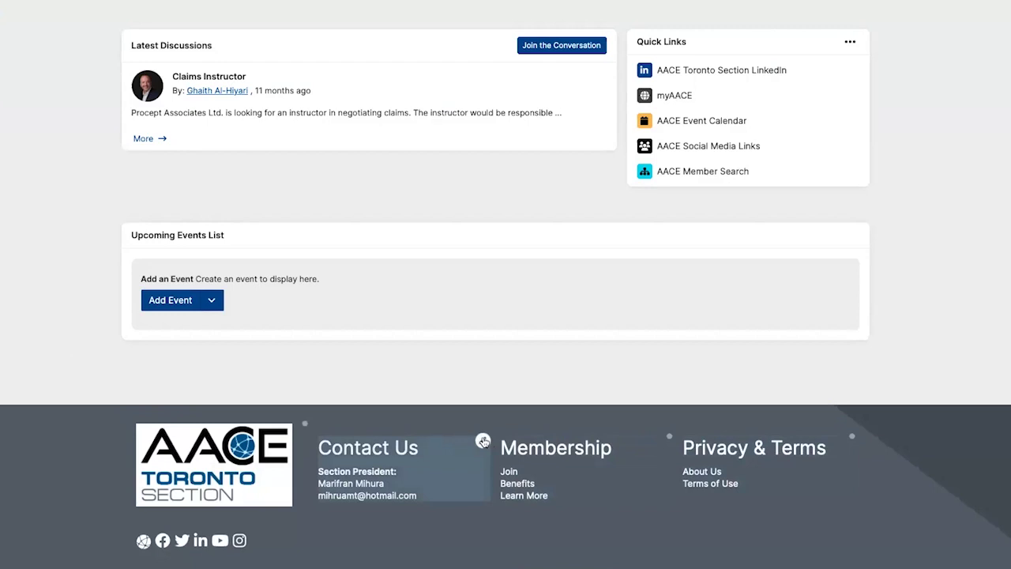
- Check the Contact Us block's Section President mailto link and save the block unchanged
left_click(483, 440)
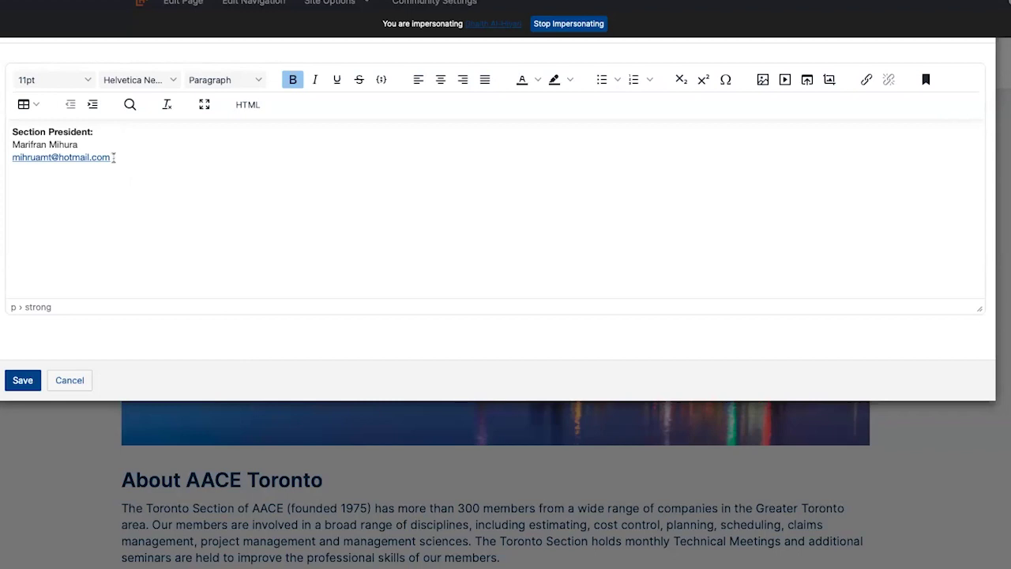
left_click_drag(113, 158, 9, 158)
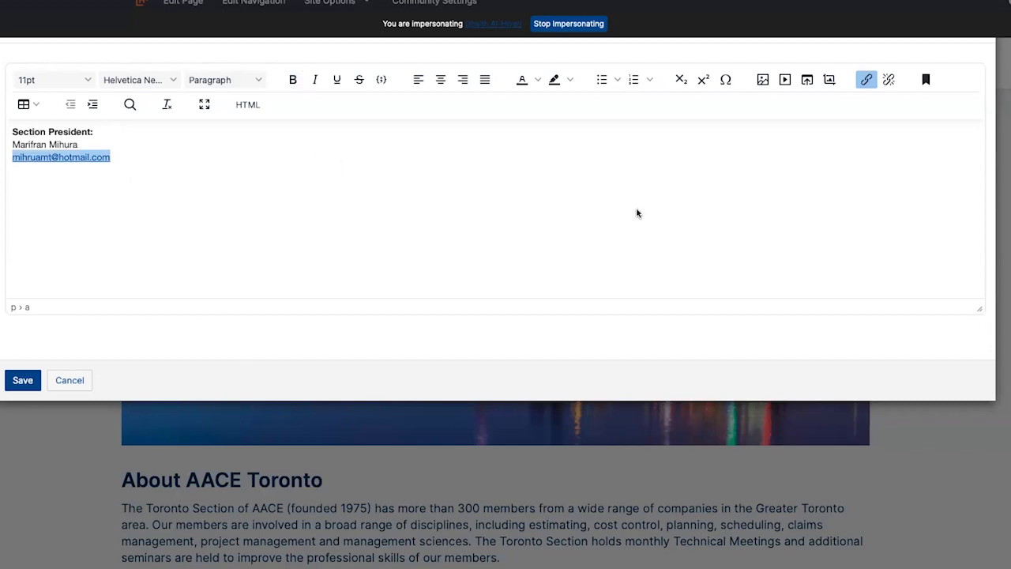
left_click(867, 81)
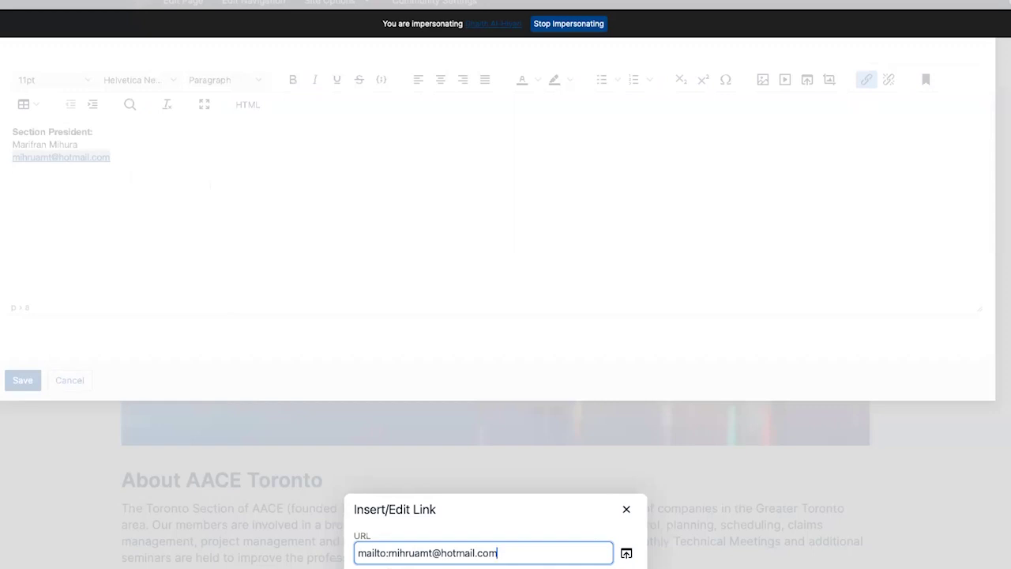
key("Return")
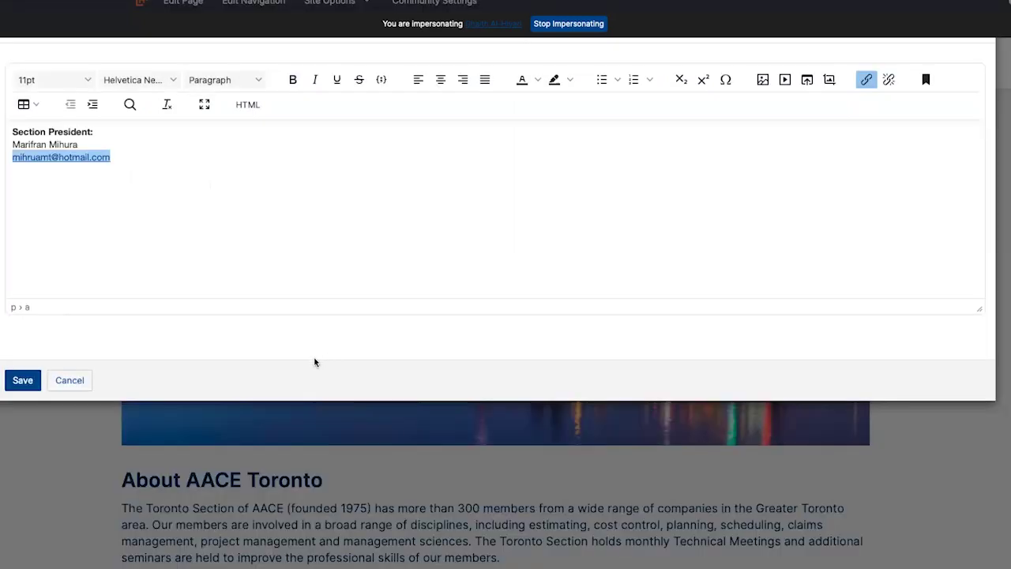
left_click(24, 381)
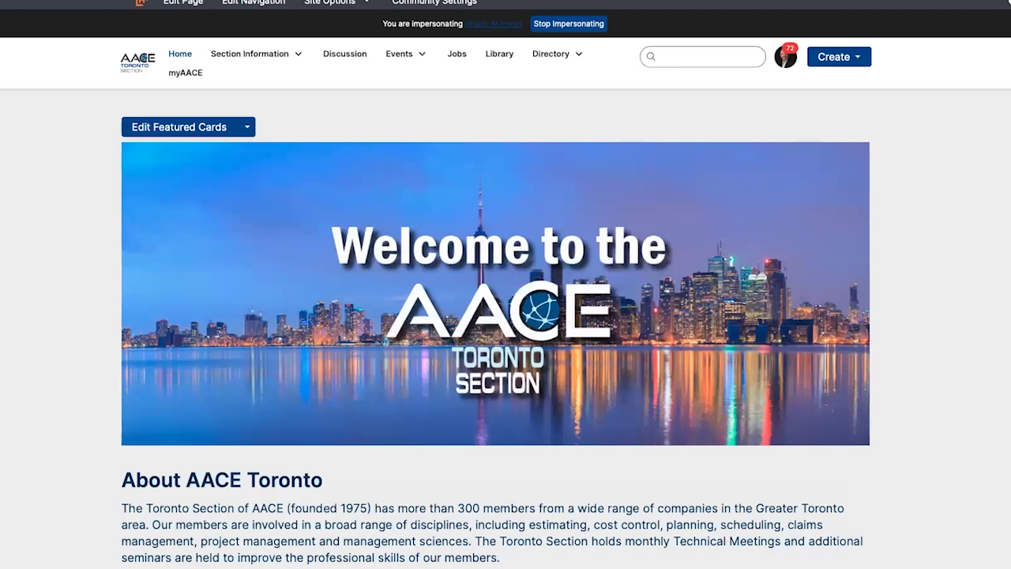
- Back at the top of the page, open the Home page with Edit Page
scroll(506, 284, "up", 1)
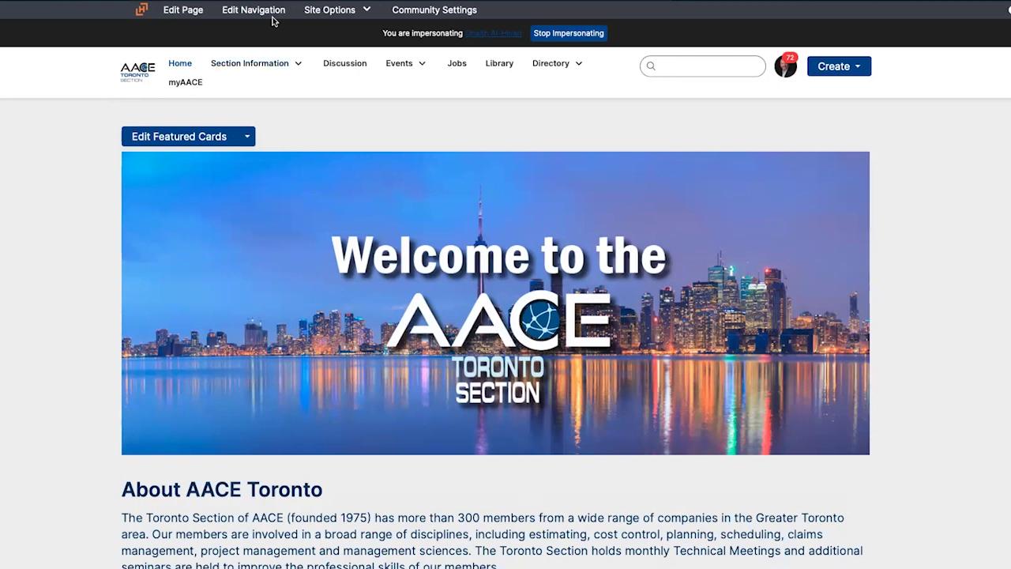
left_click(192, 11)
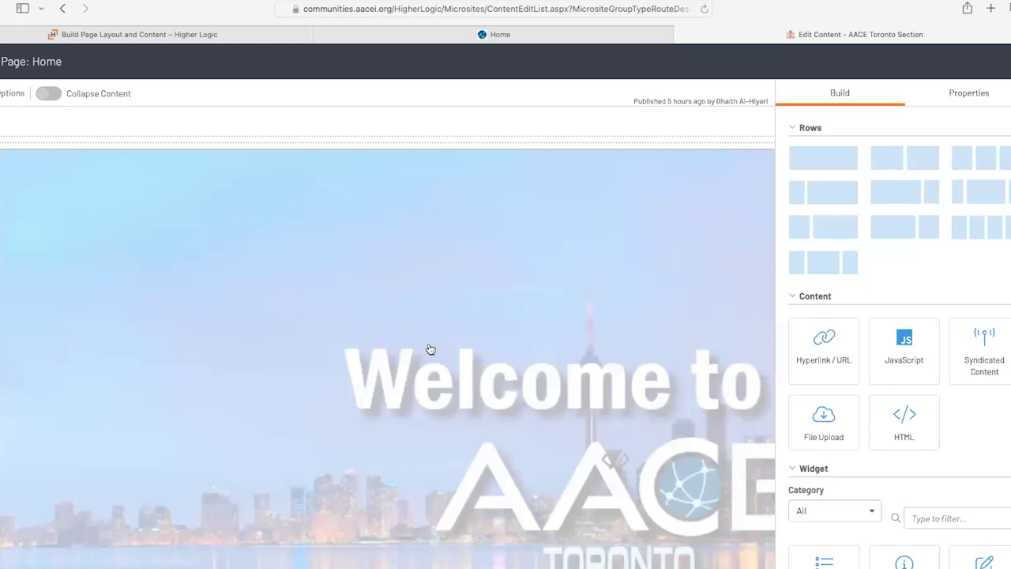
left_click(431, 349)
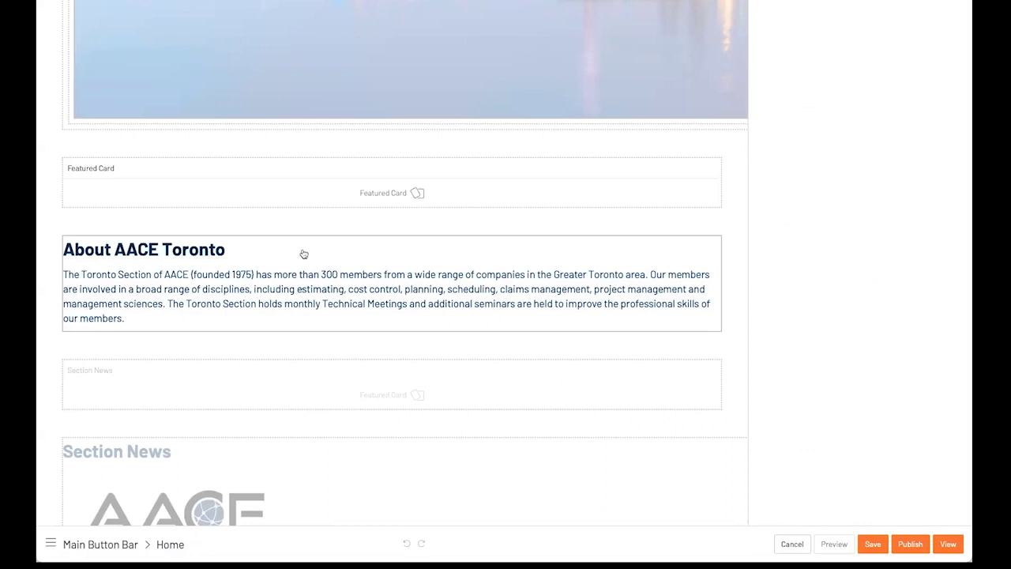
mouse_move(304, 253)
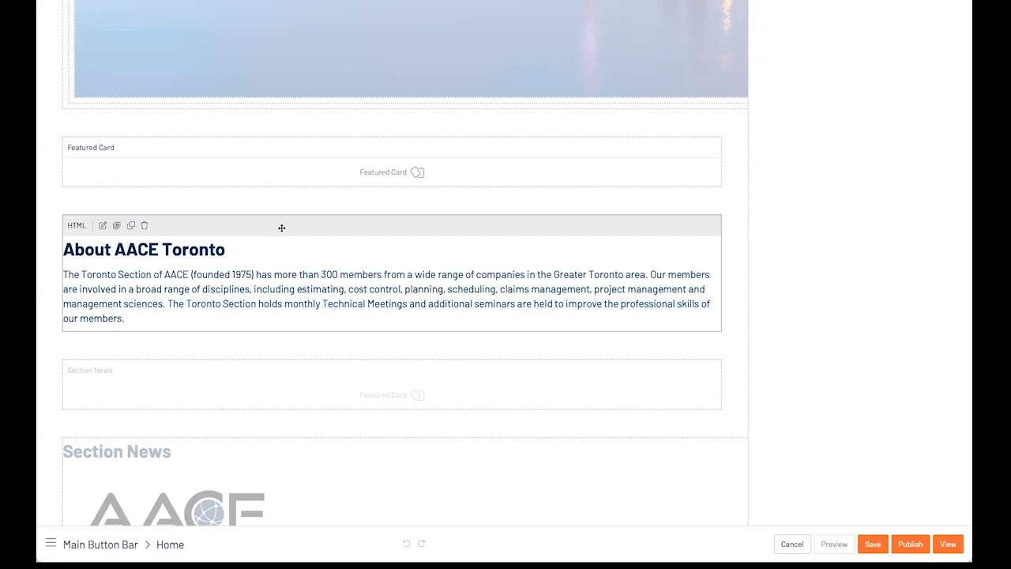
left_click(130, 226)
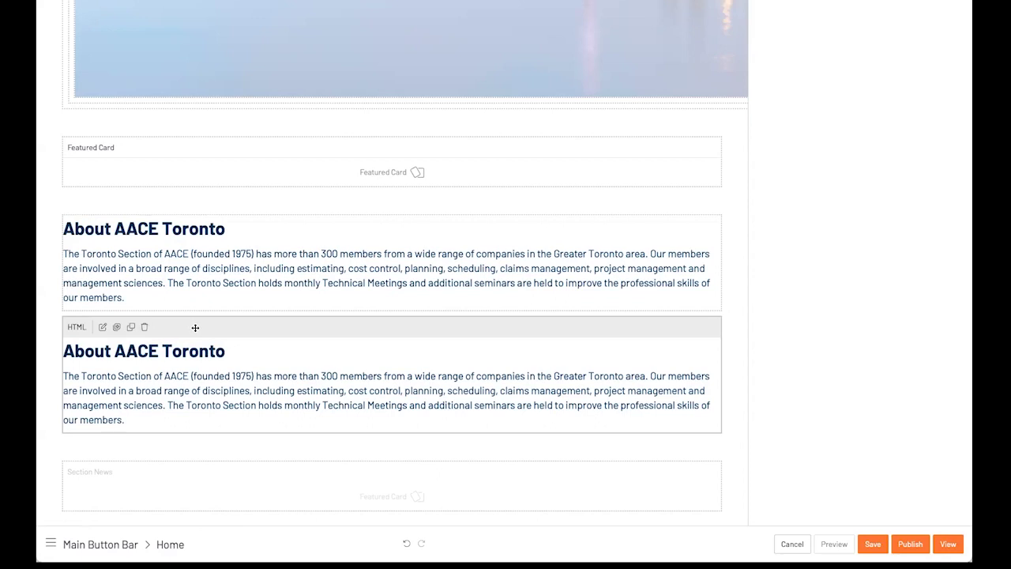
left_click(145, 327)
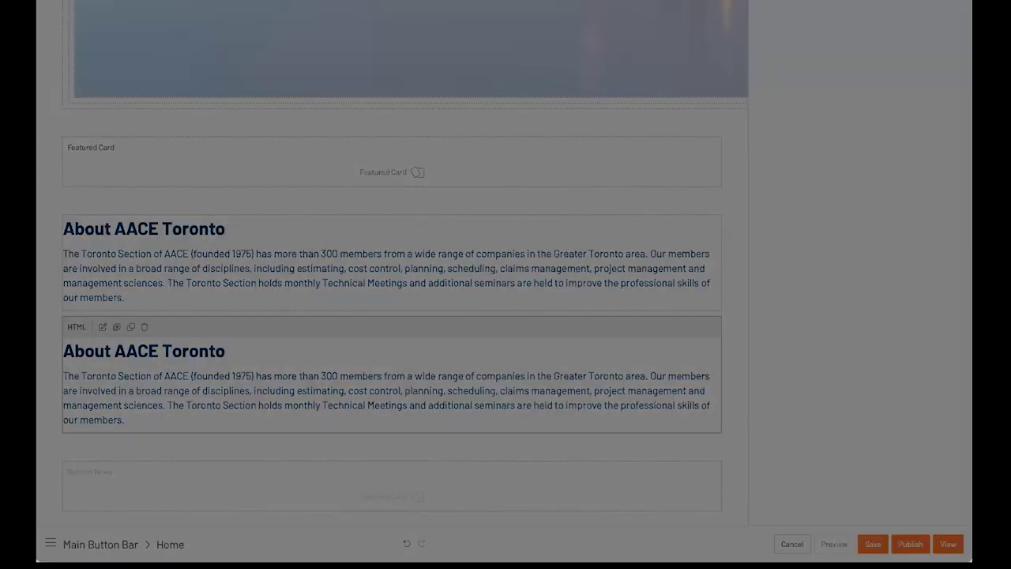
key("Return")
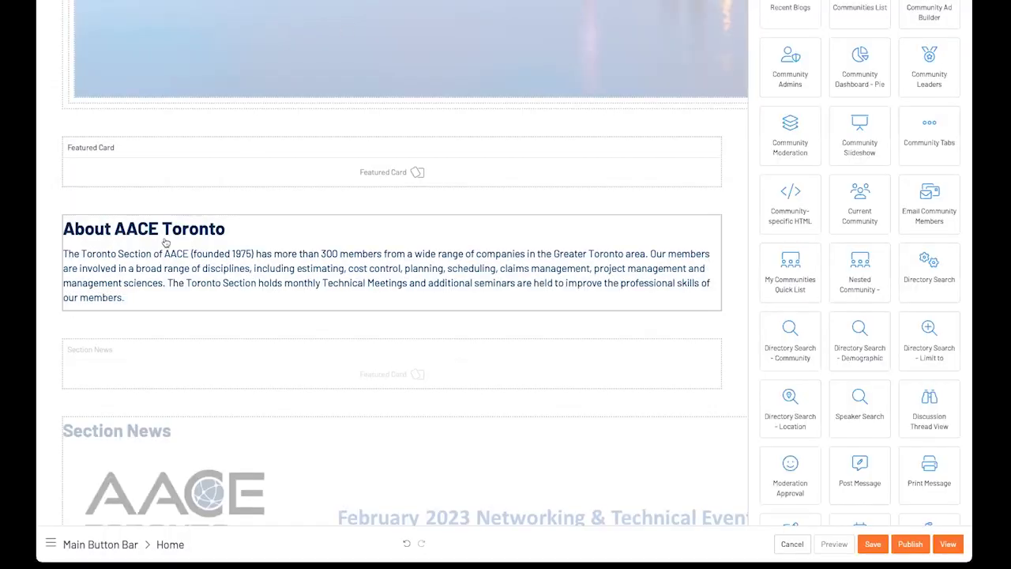
mouse_move(166, 250)
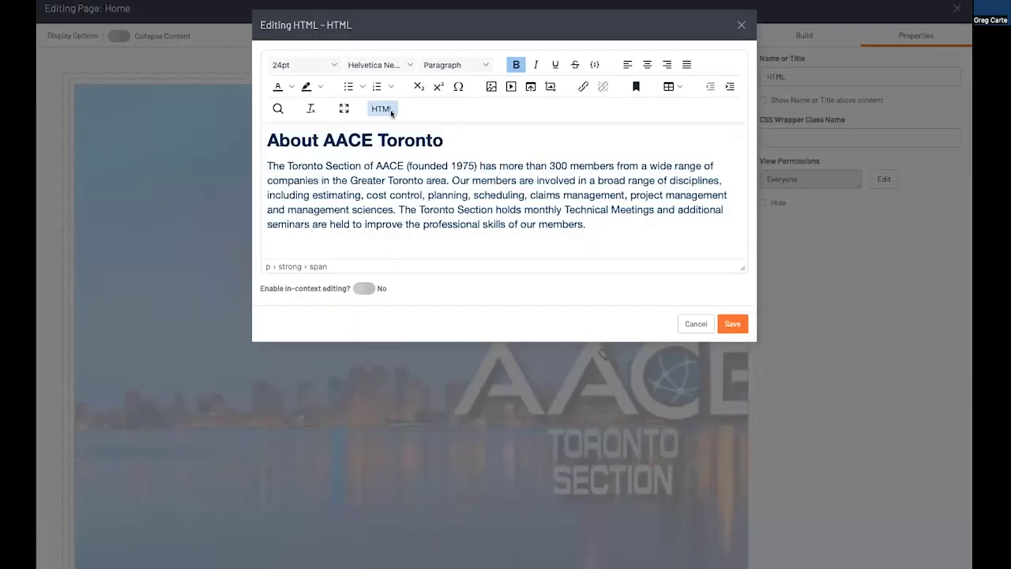
- View the About AACE Toronto block's HTML source and inspect the heading's block formats
left_click(384, 109)
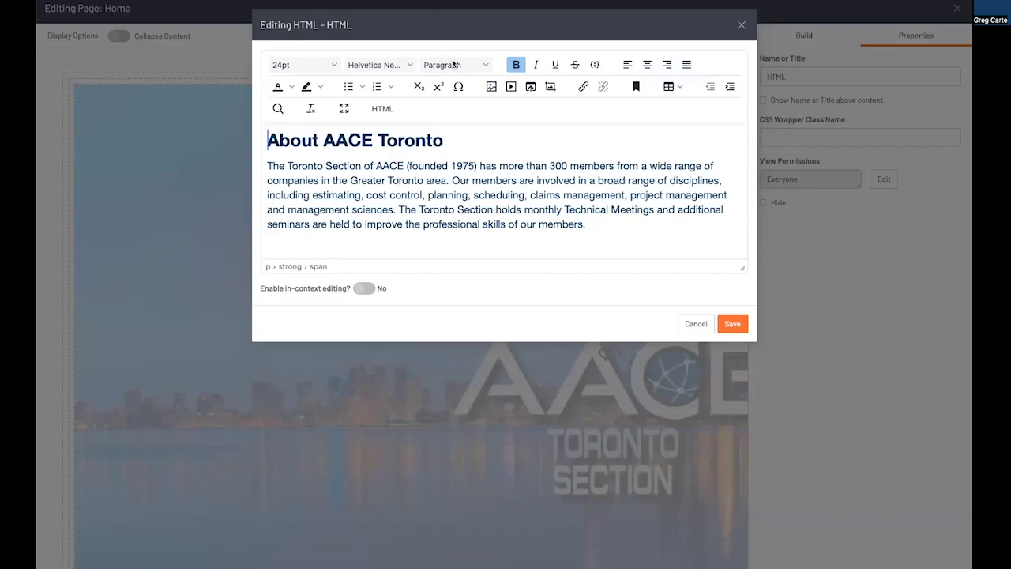
double_click(313, 141)
left_click(313, 140)
triple_click(313, 141)
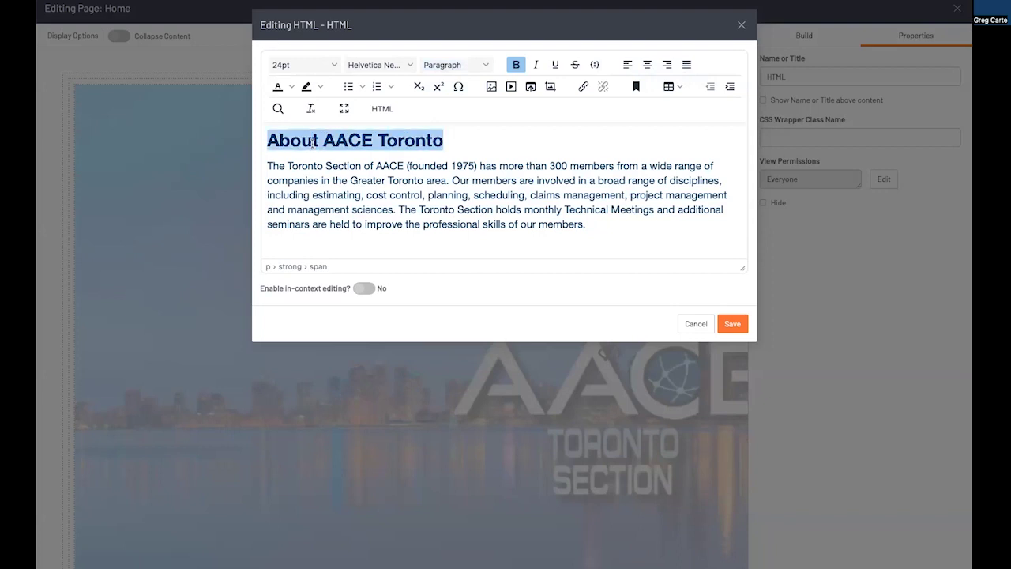
left_click(487, 67)
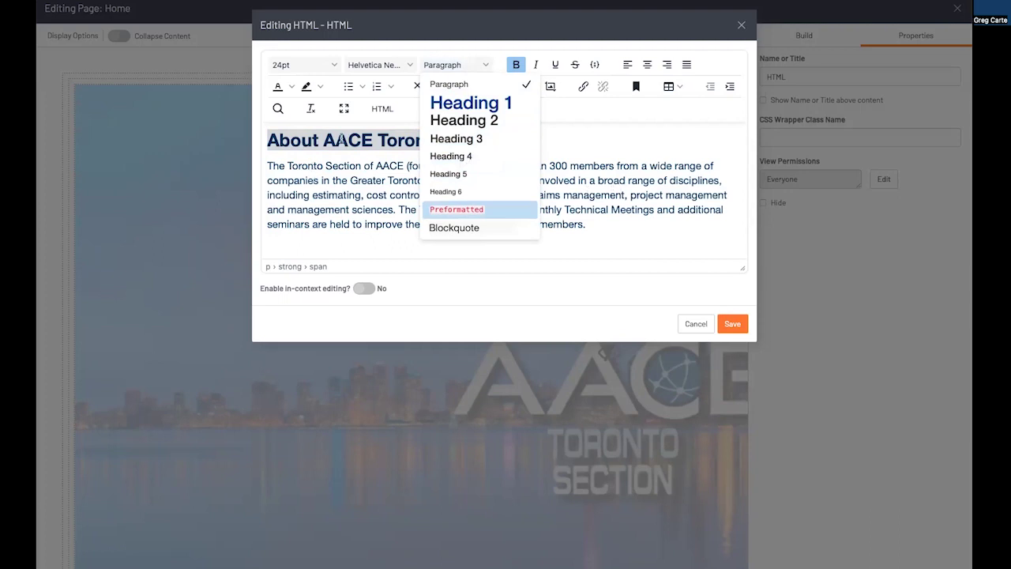
- Select the About AACE Toronto paragraph text, then close the HTML editor without changes
left_click(338, 165)
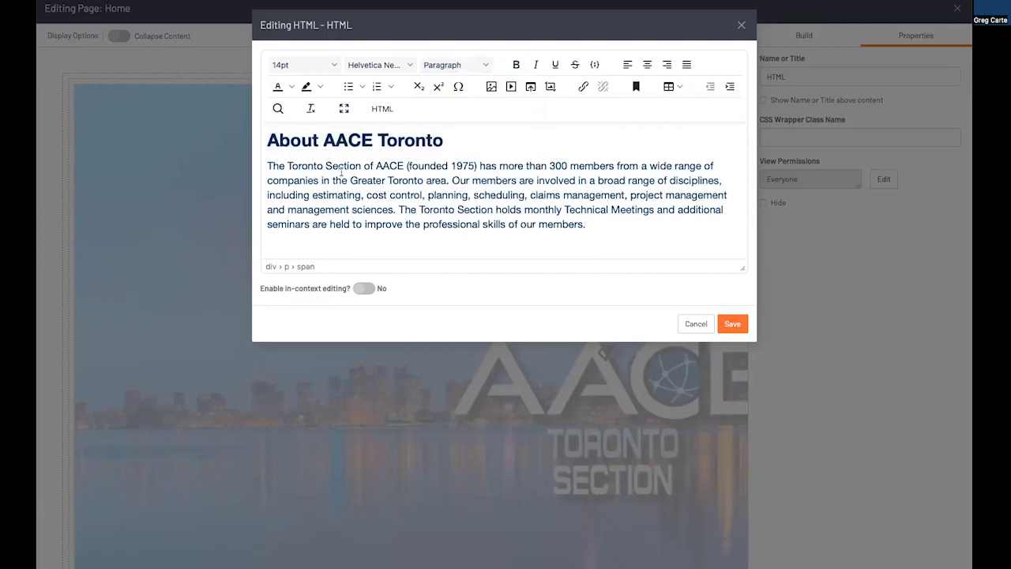
left_click(308, 166)
left_click_drag(267, 166, 594, 222)
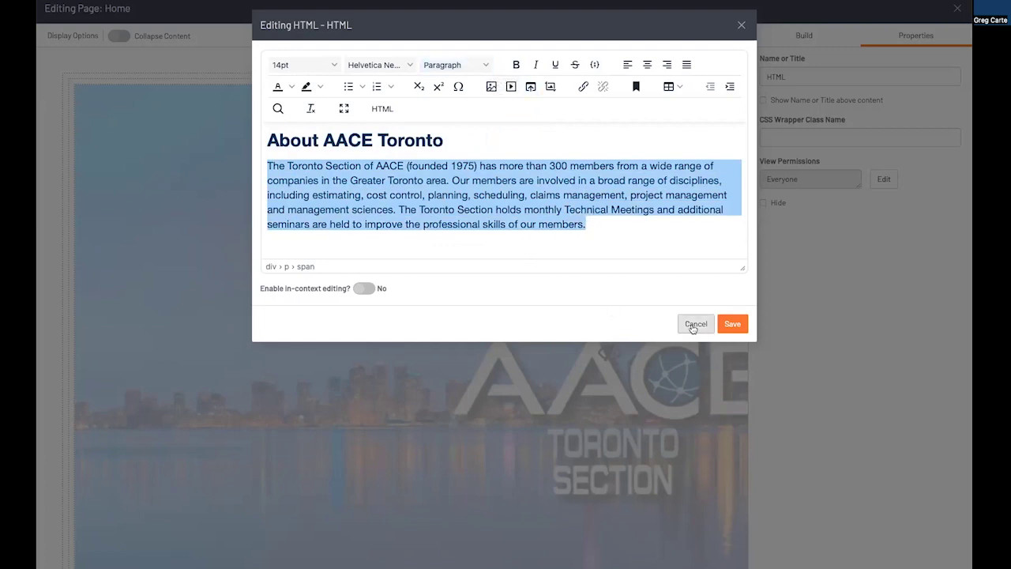
left_click(733, 326)
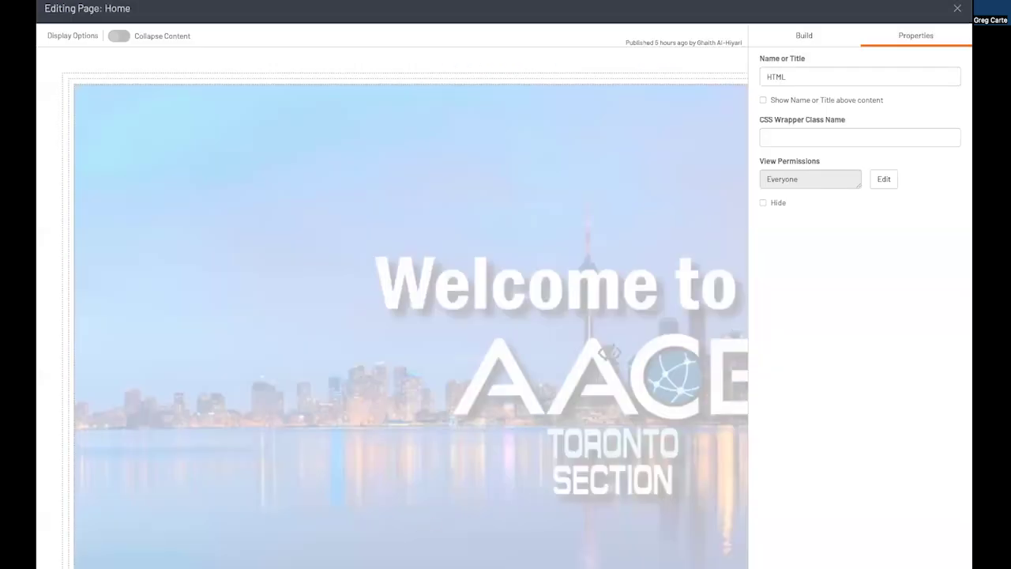
- Scroll down through the Home page designer and partway back up to review its layout
scroll(421, 528, "down", 3)
scroll(421, 528, "down", 10)
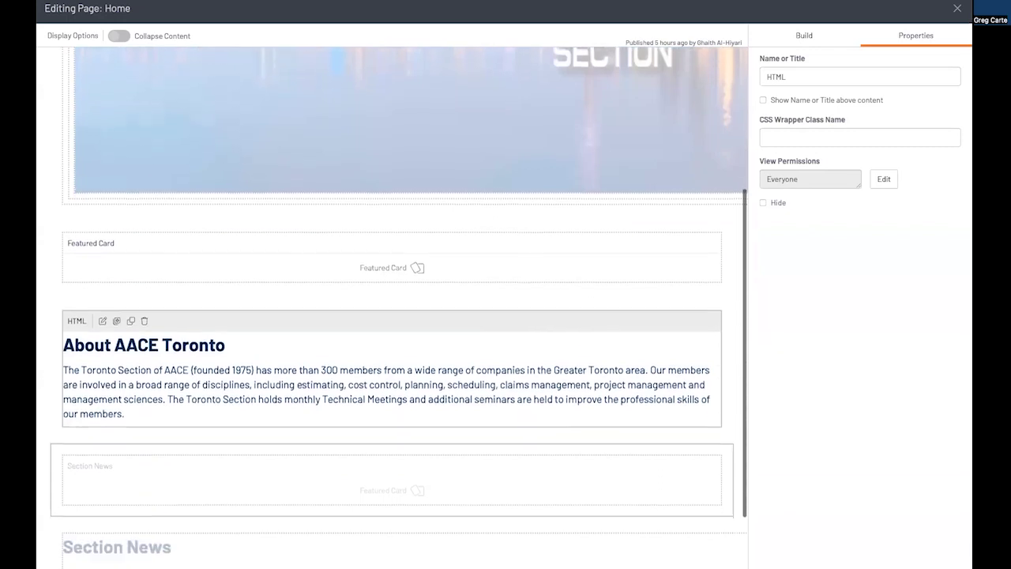
scroll(392, 308, "down", 10)
scroll(393, 308, "down", 6)
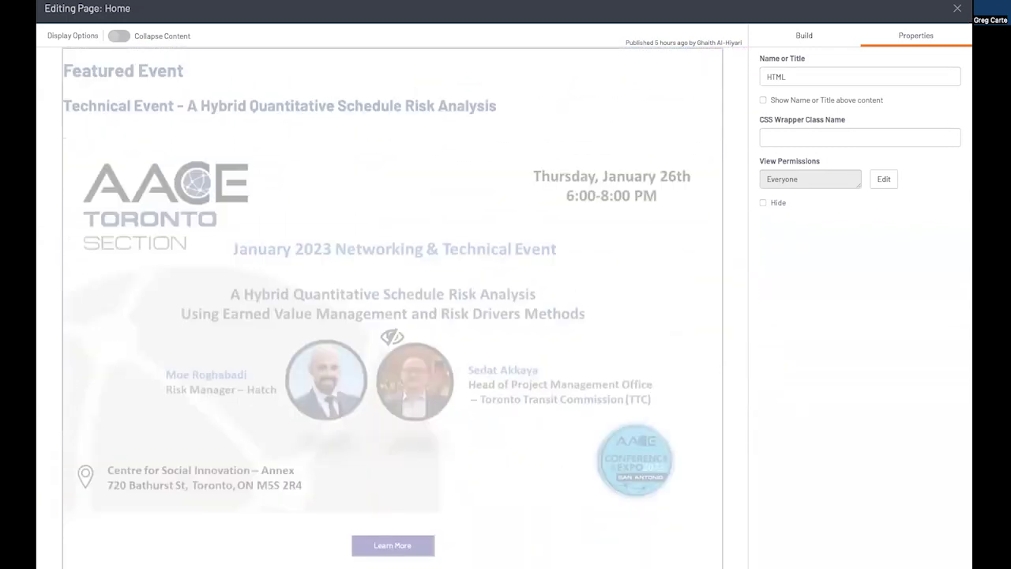
scroll(393, 308, "up", 15)
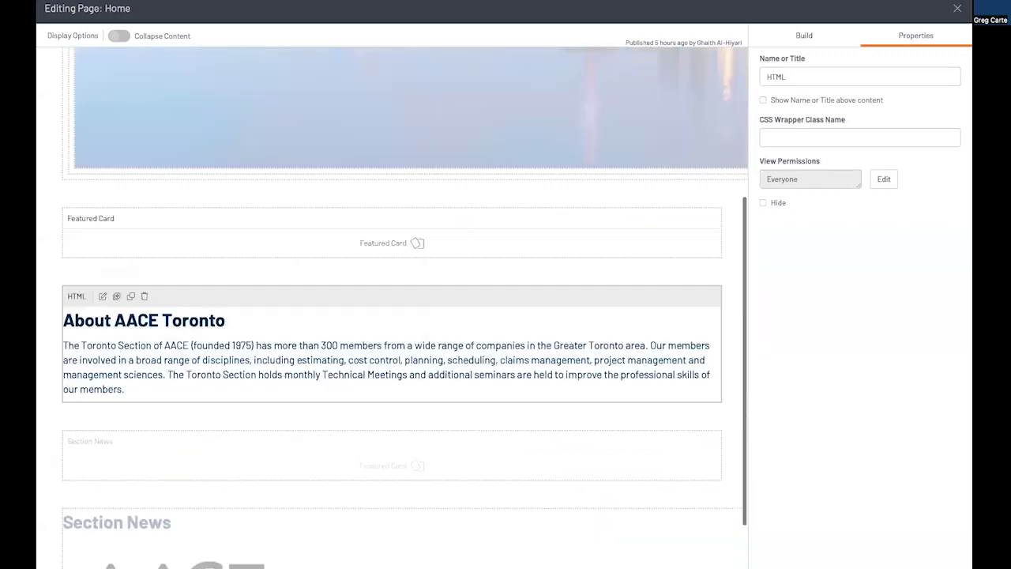
scroll(356, 403, "up", 5)
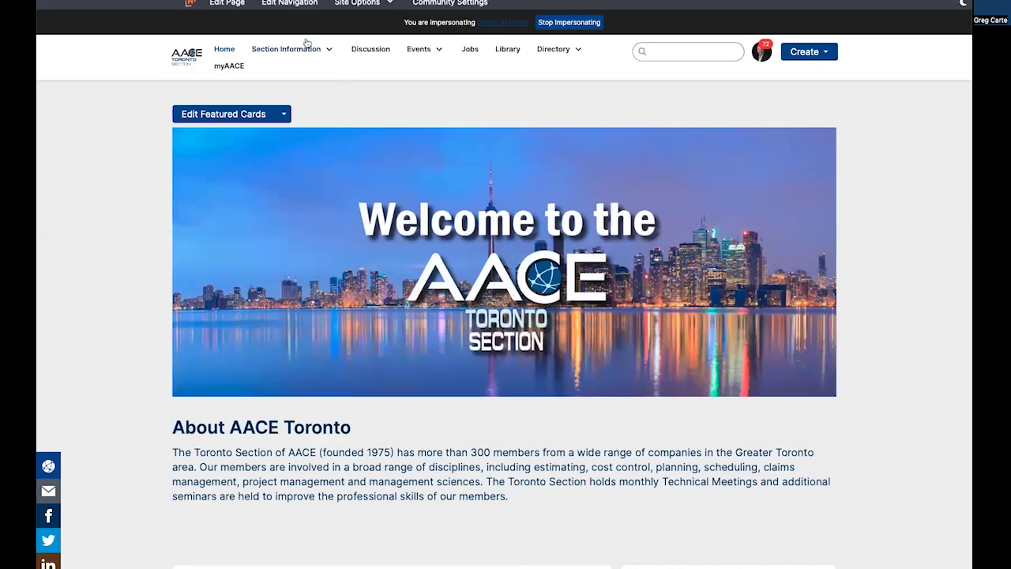
- Go to Section Leadership under Section Information and open it with Edit Page
left_click(264, 49)
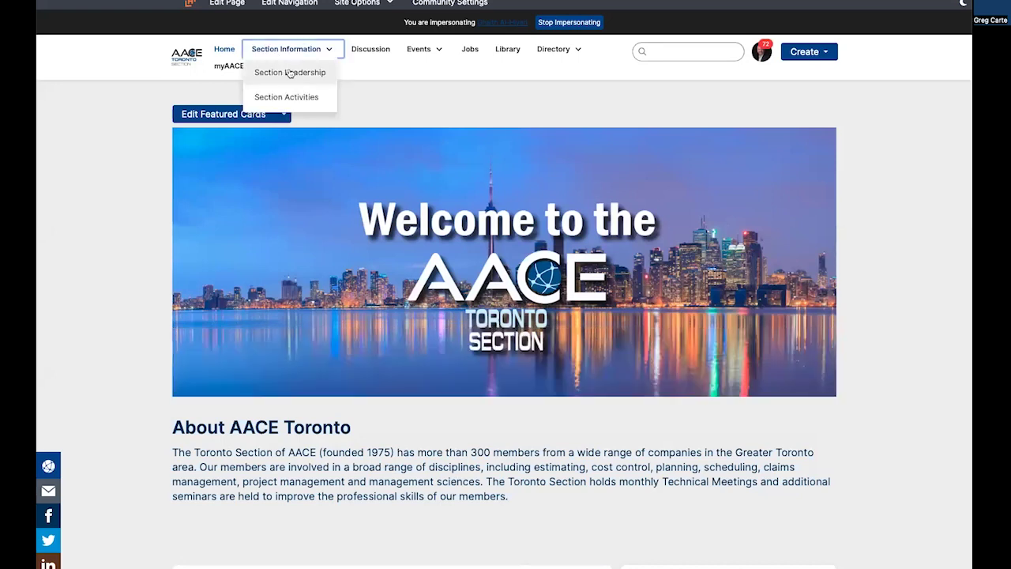
left_click(290, 73)
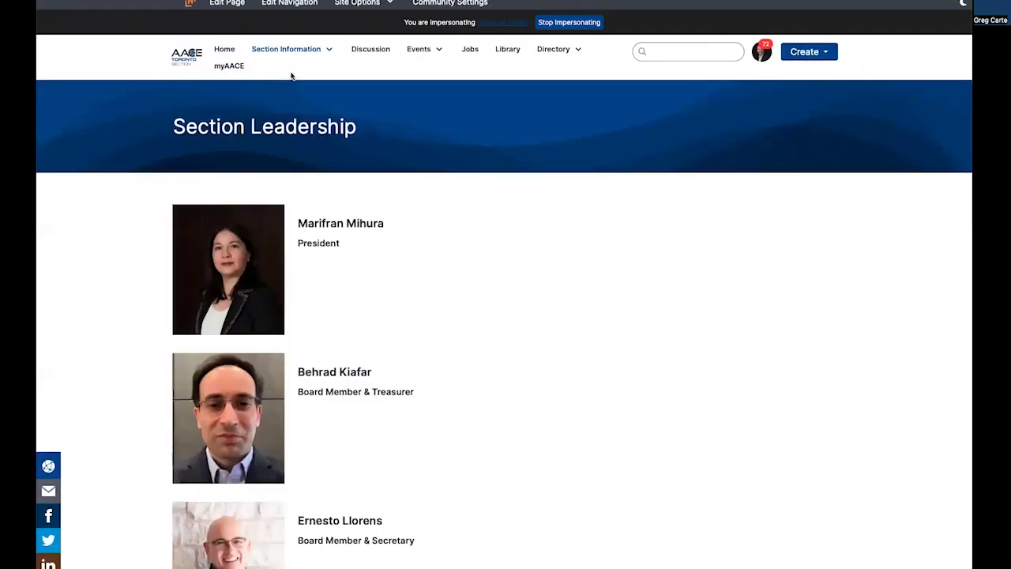
left_click(239, 3)
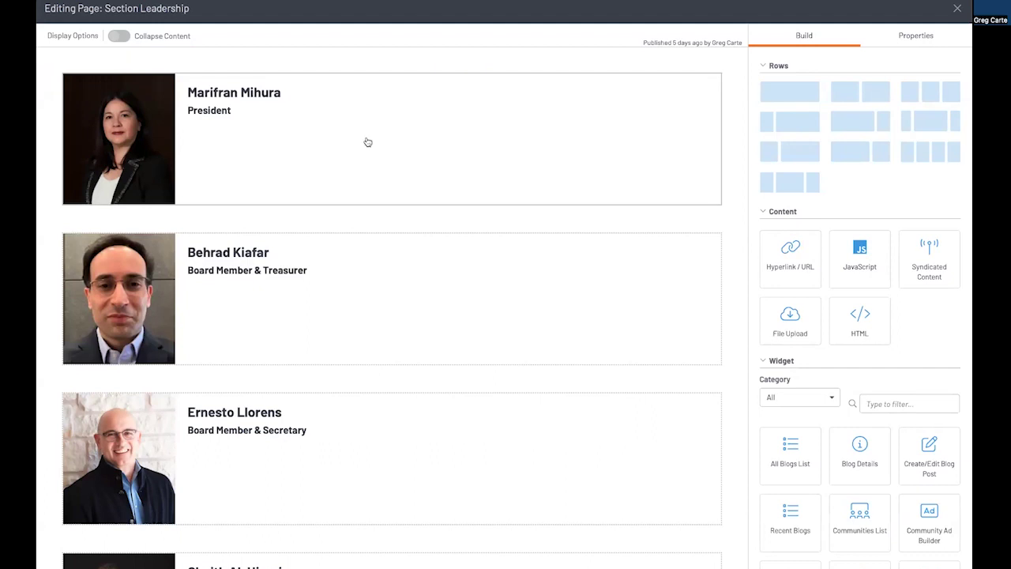
left_click(324, 126)
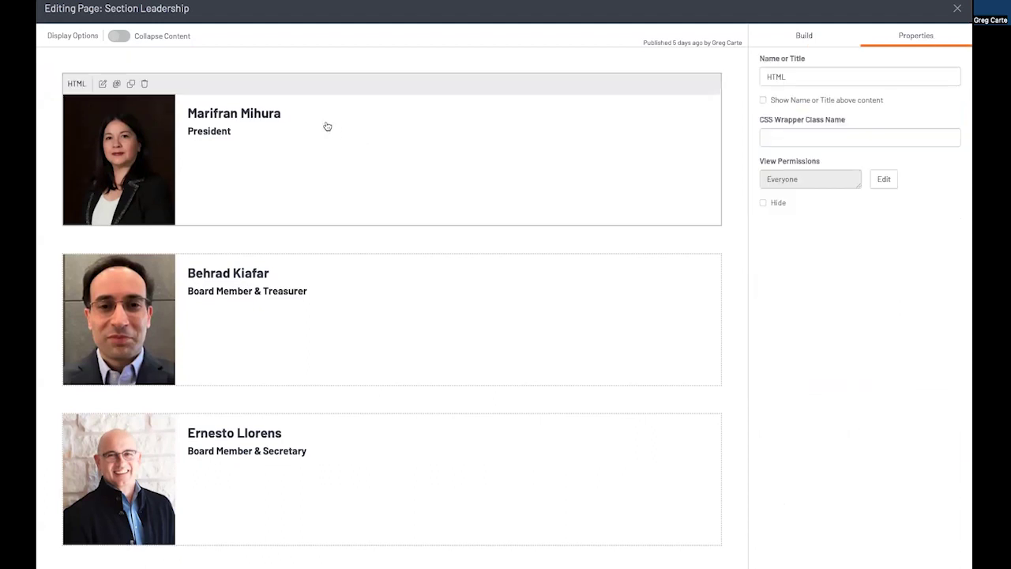
left_click(205, 69)
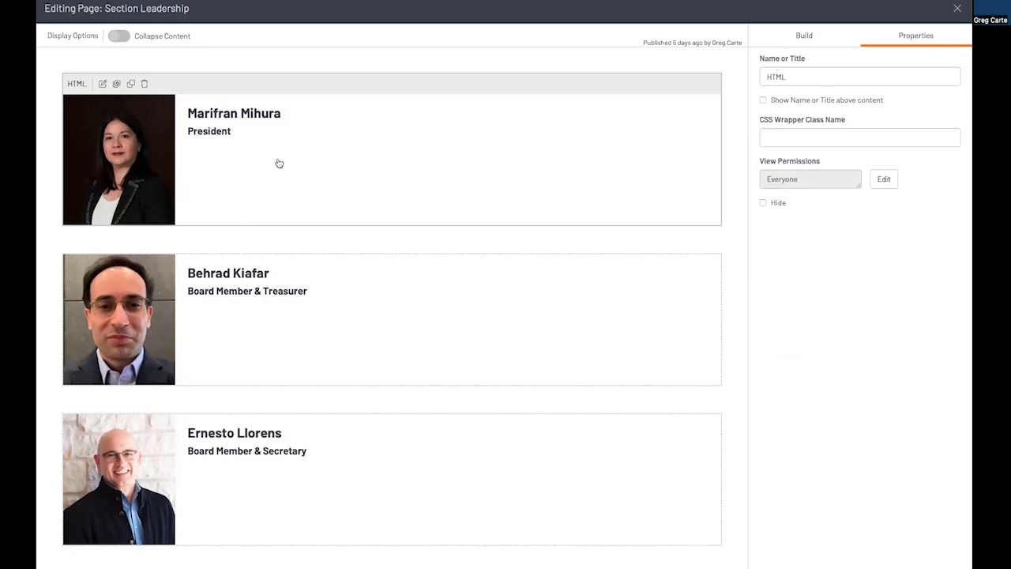
- Review the President block's photo image settings and name heading, then save the HTML unchanged
left_click(103, 84)
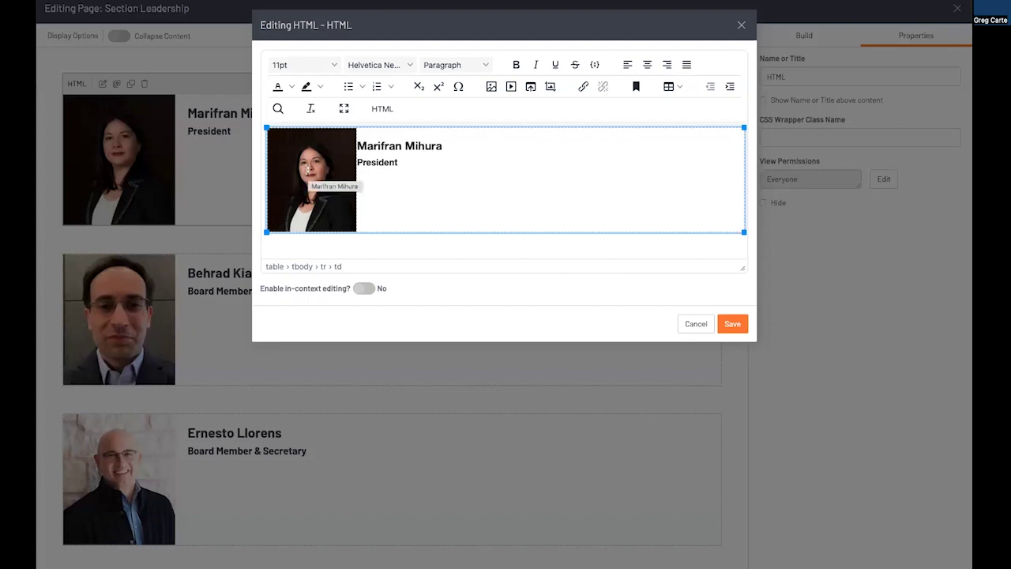
right_click(309, 168)
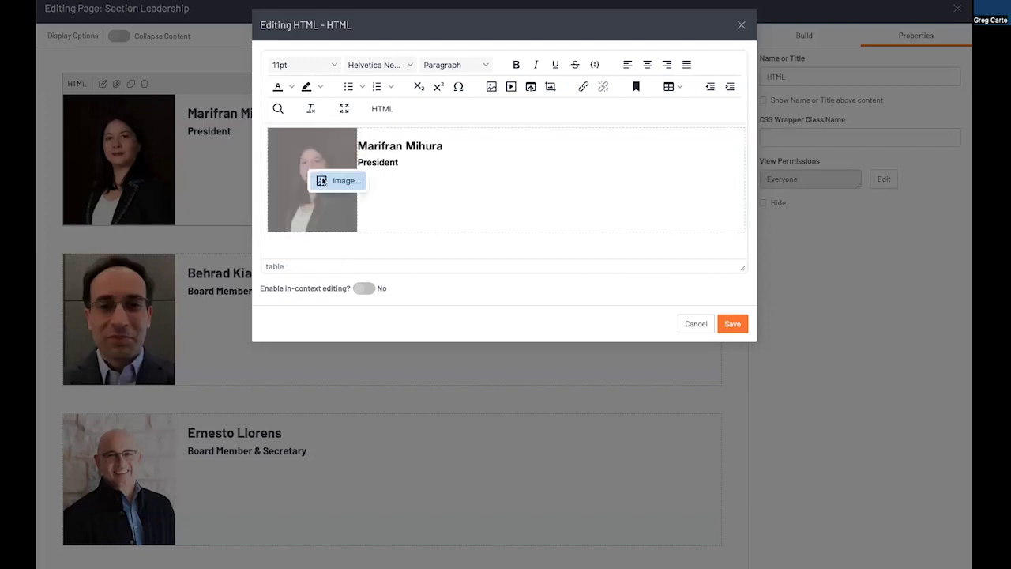
left_click(332, 182)
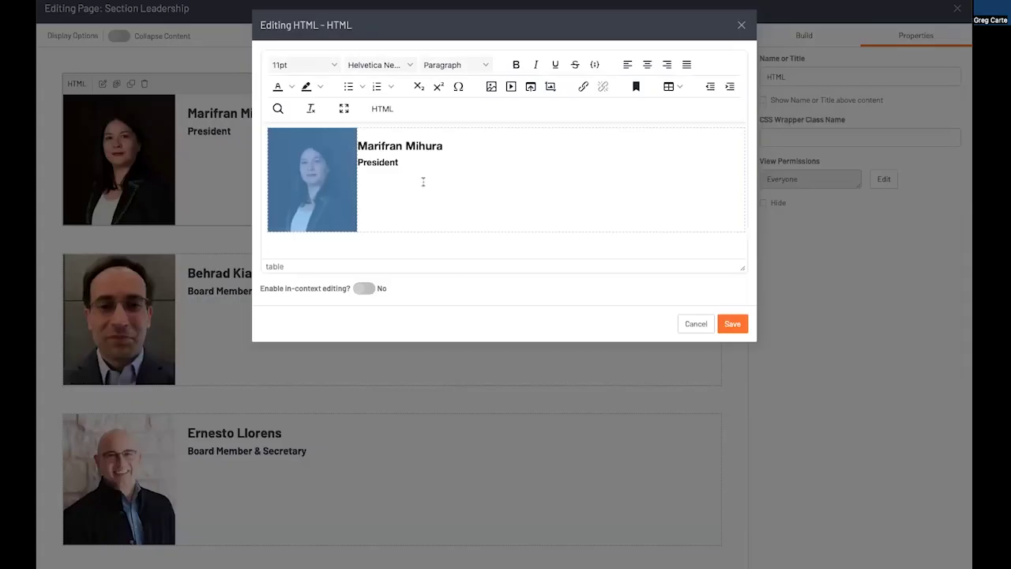
left_click(417, 168)
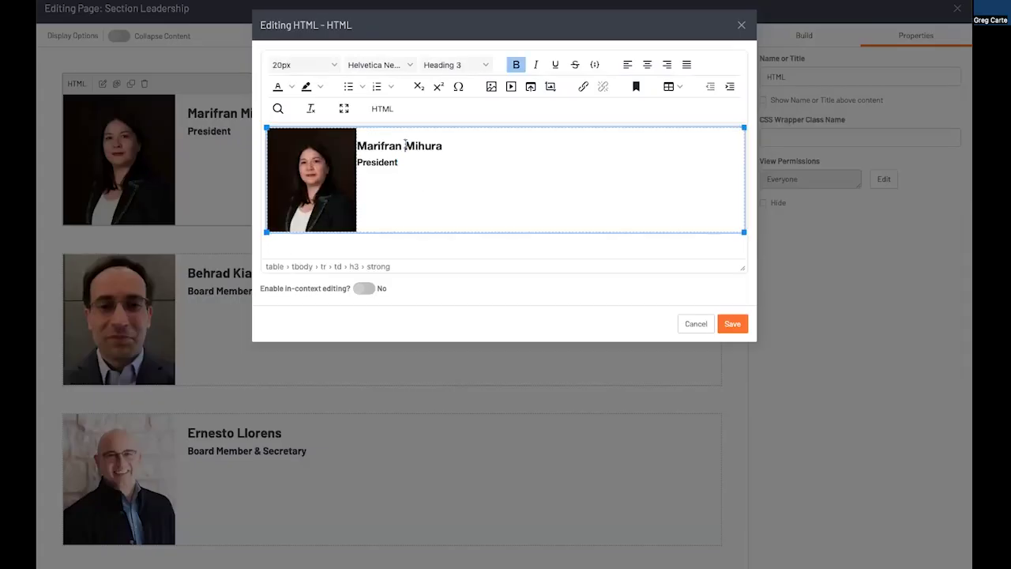
triple_click(405, 146)
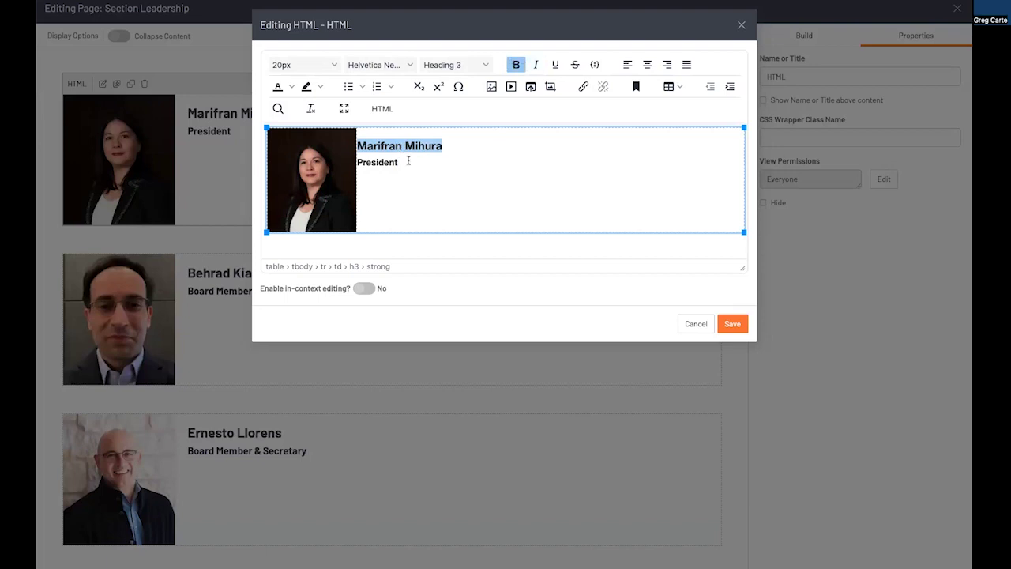
left_click(418, 164)
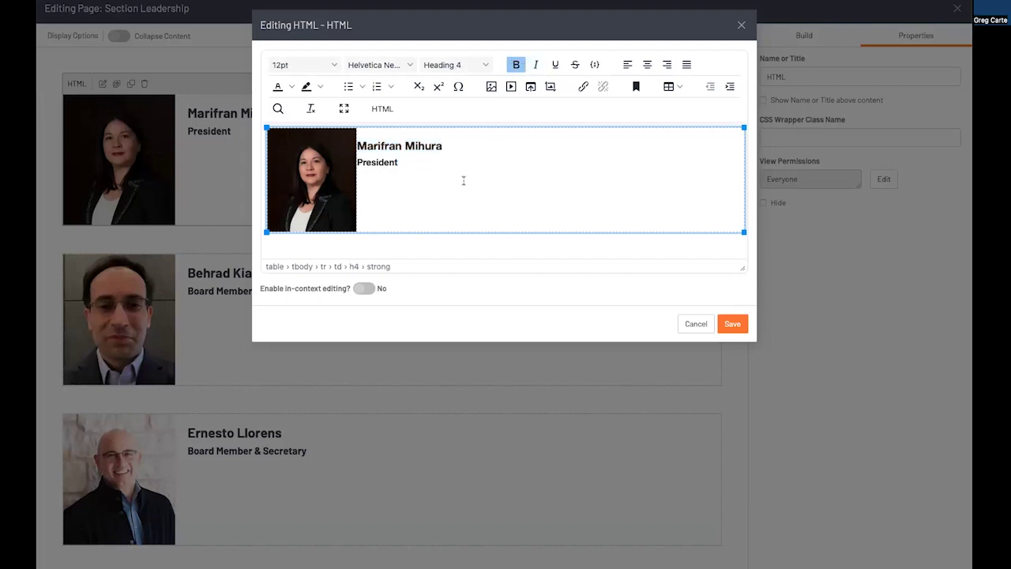
left_click(732, 325)
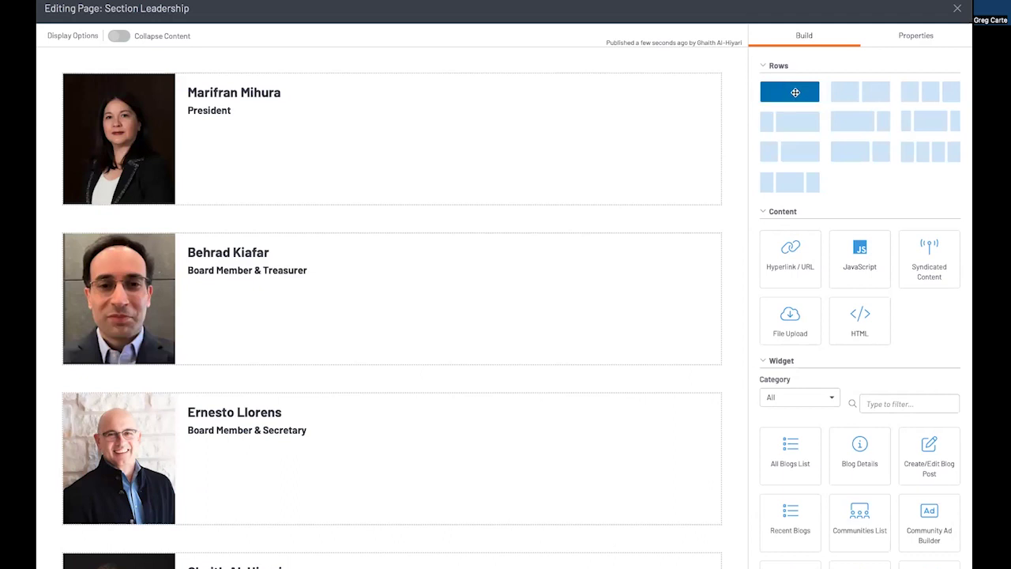
- Add a single-column row above the leader profiles with Small - 16px vertical padding
left_click_drag(796, 92, 598, 75)
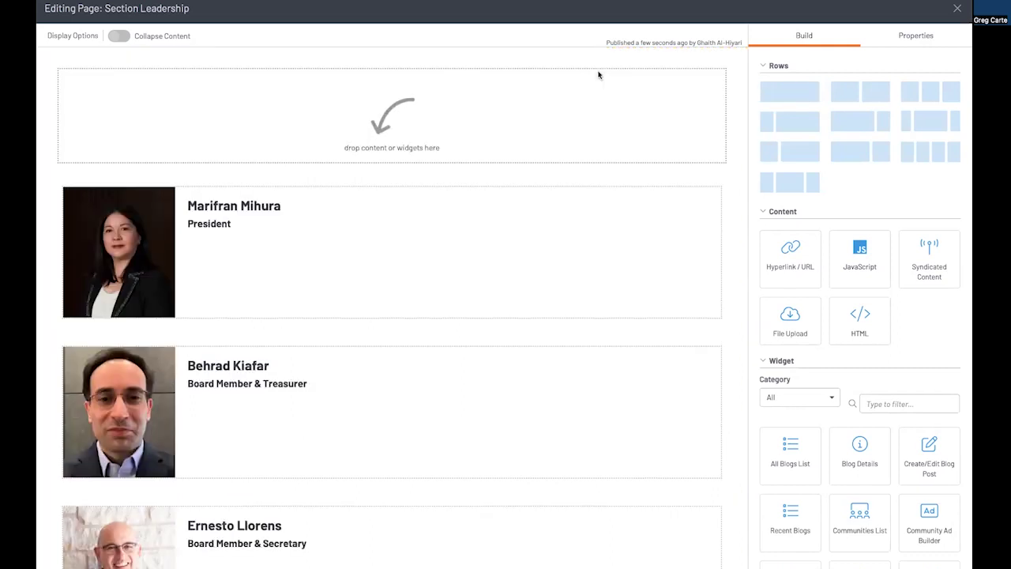
left_click(450, 116)
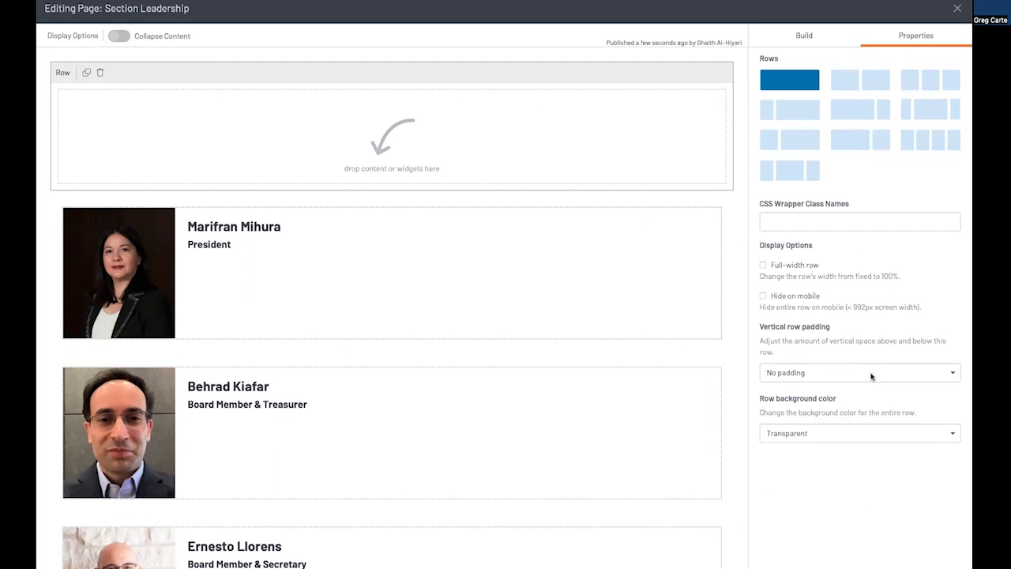
left_click(871, 376)
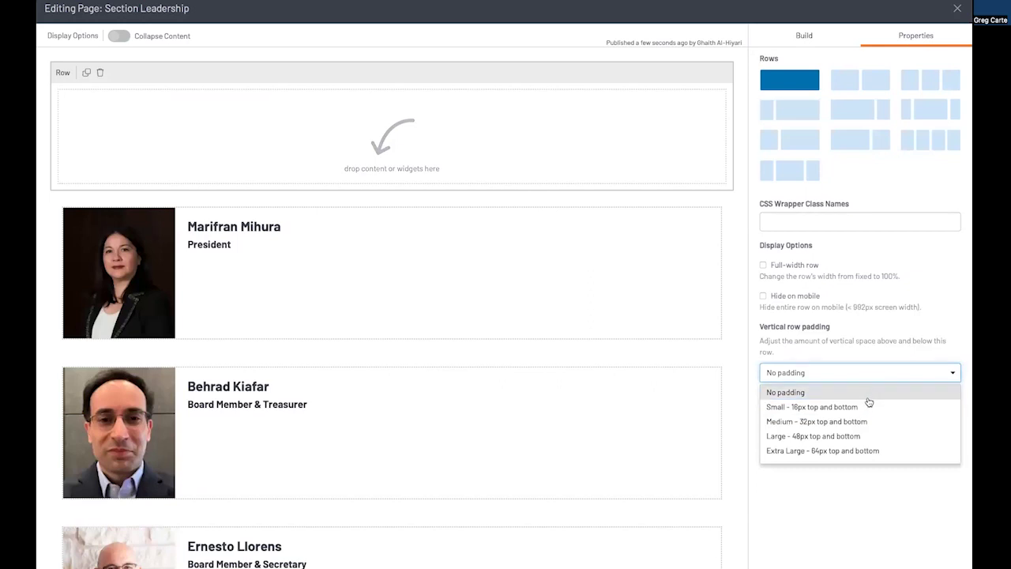
left_click(870, 408)
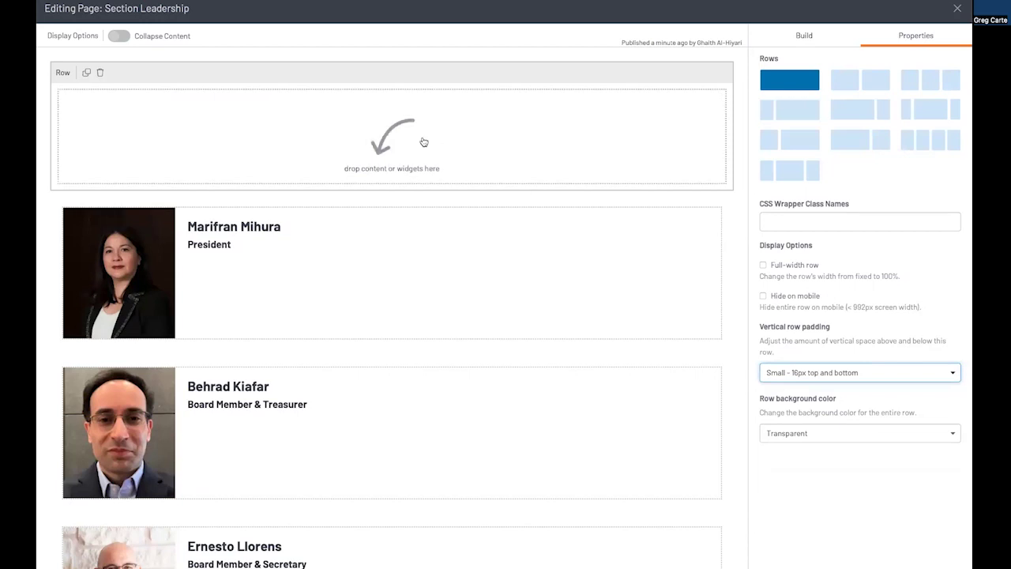
left_click(482, 122)
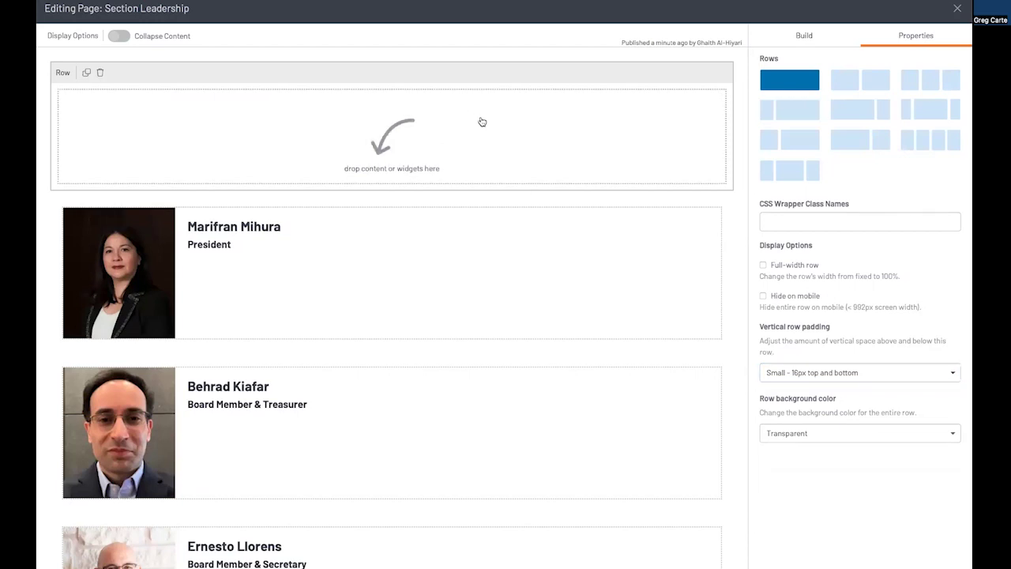
- Drop an HTML content block from the Build tab's Content tiles into the new empty top row
left_click(809, 37)
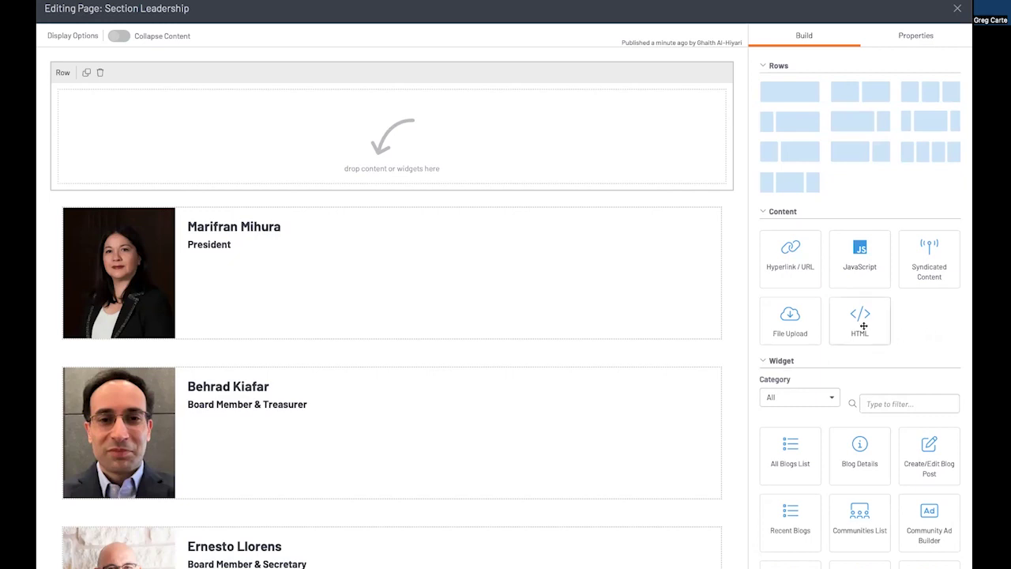
left_click_drag(863, 324, 475, 115)
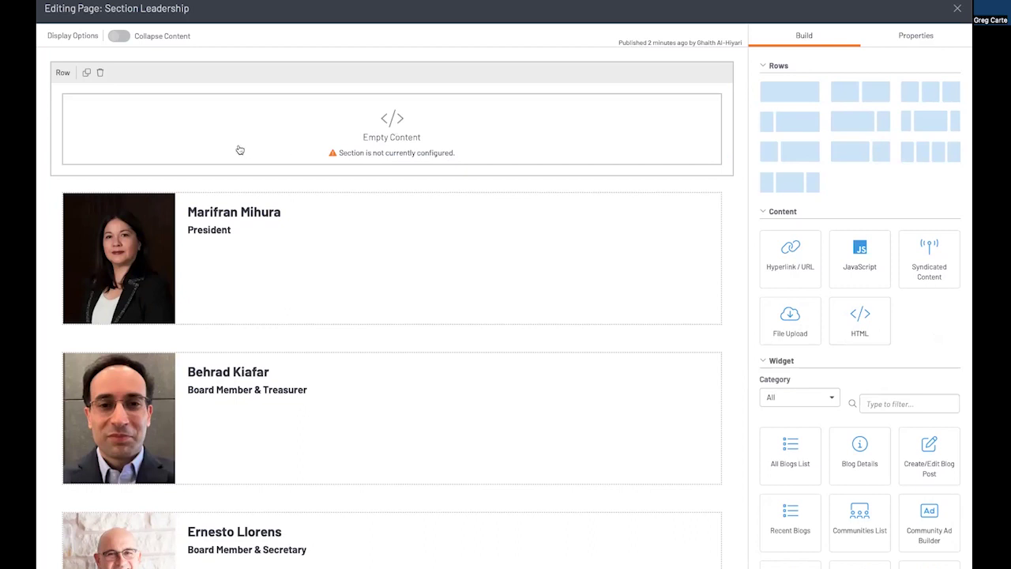
- Enter 'Test Title' in the new HTML block and format it as Heading 1
left_click(211, 119)
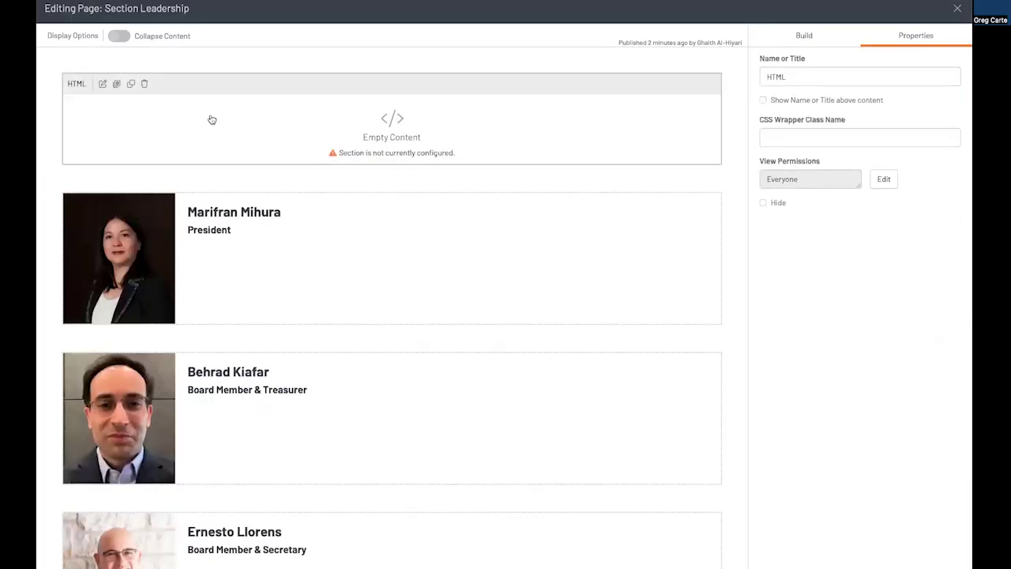
left_click(100, 83)
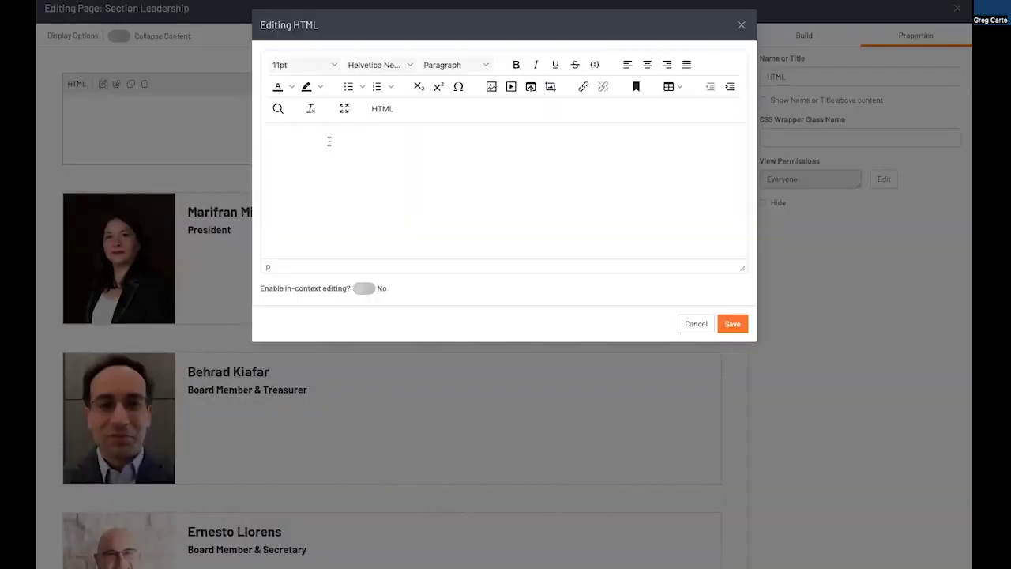
type("Test Title")
key("ctrl+shift+Left")
key("ctrl+shift+Left")
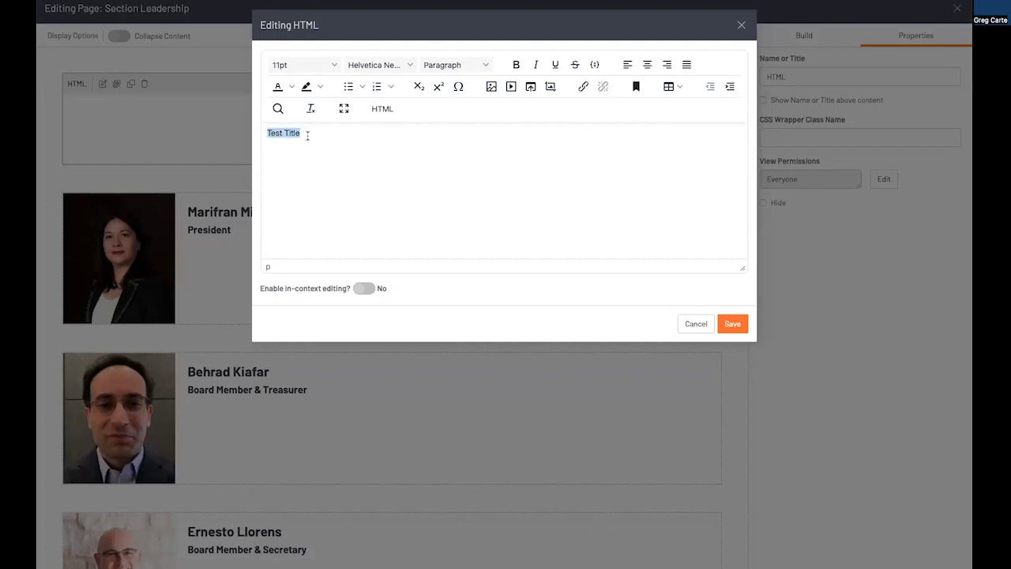
left_click(482, 65)
left_click(485, 101)
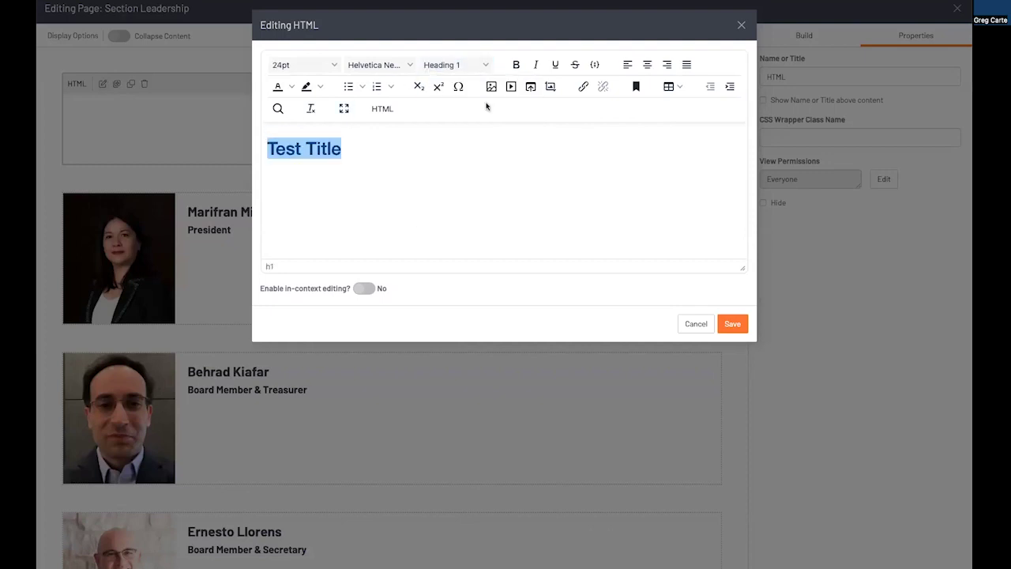
- Add the paragraph 'This is the body test.' below the title and save the block
left_click(421, 144)
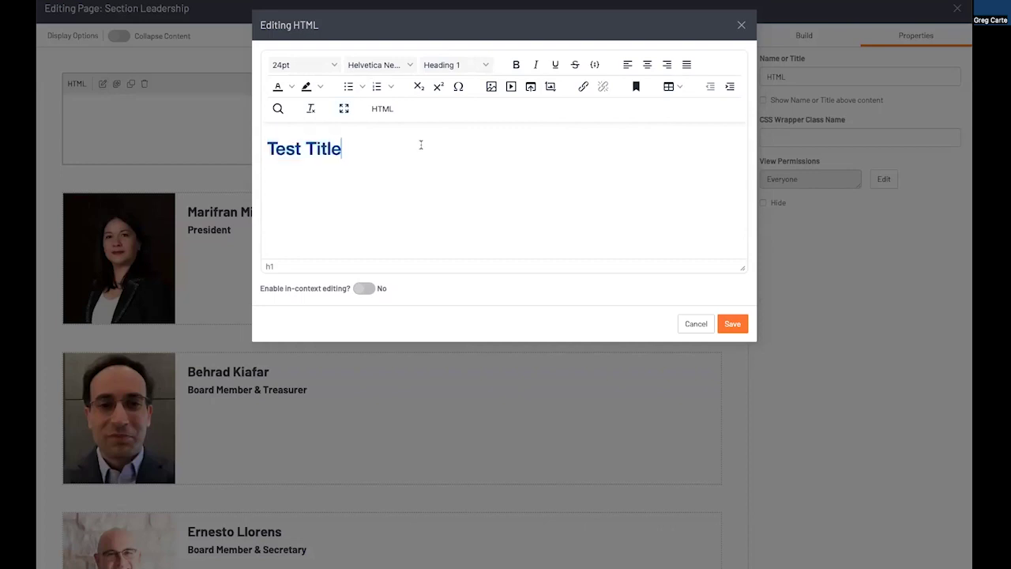
key("Return")
type("This is the bod")
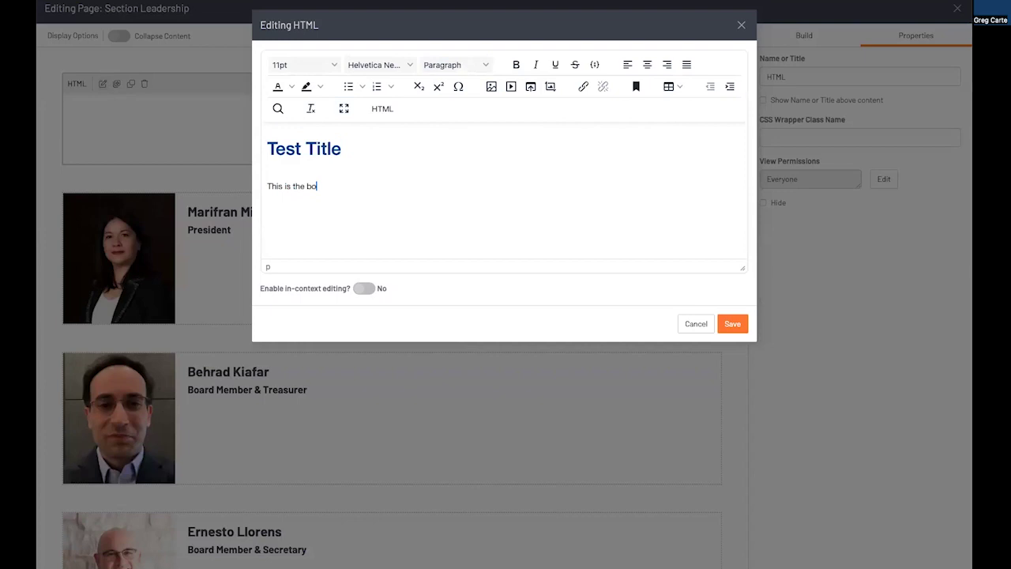
type("y tes")
type("t.")
left_click(734, 324)
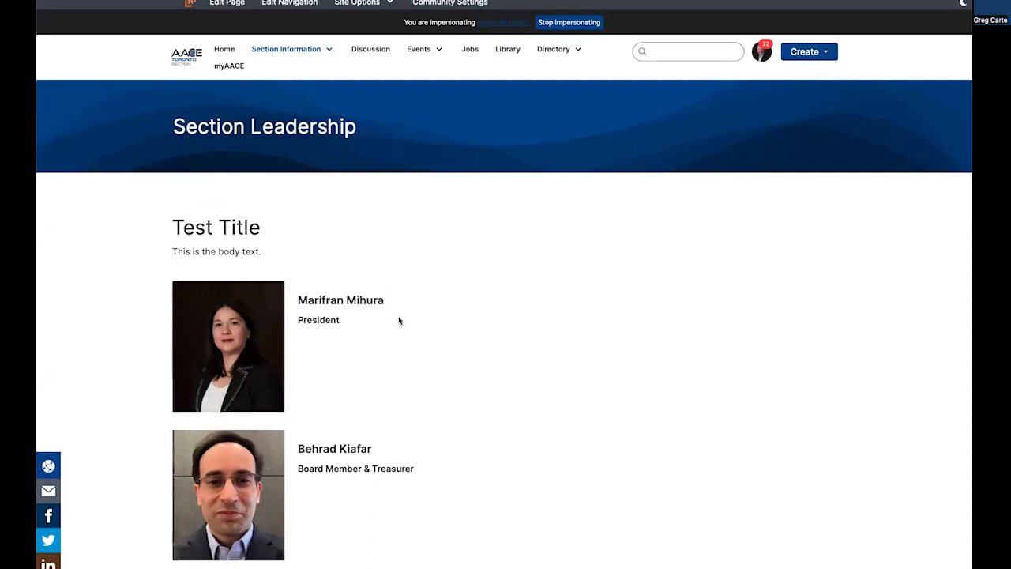
- Scroll through the published Section Leadership page to review Test Title and its body text
scroll(447, 329, "down", 10)
scroll(447, 328, "down", 3)
scroll(458, 403, "up", 12)
scroll(458, 403, "up", 3)
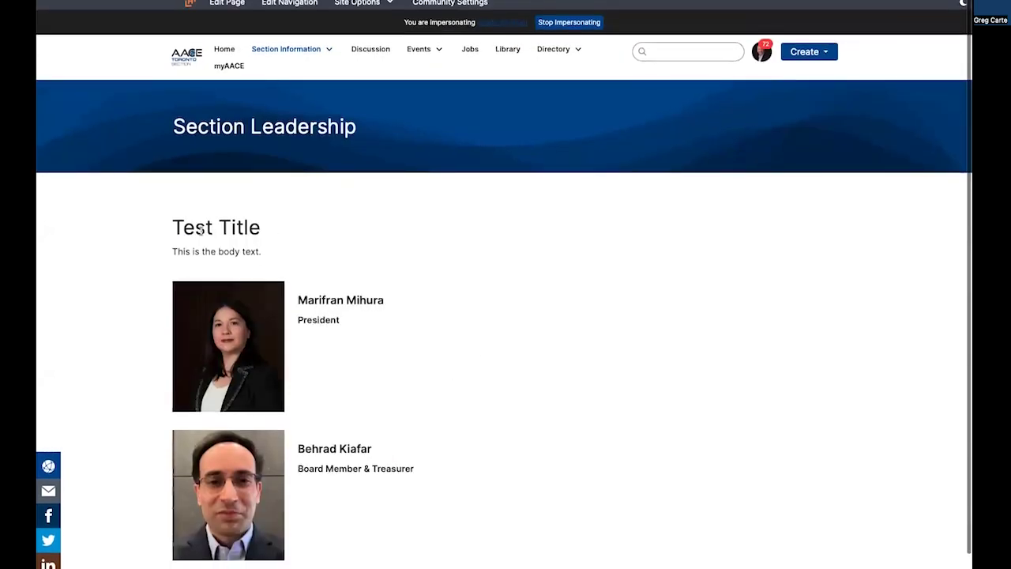
- Delete the Test Title row from the Section Leadership page in the editor and let it save
left_click(227, 4)
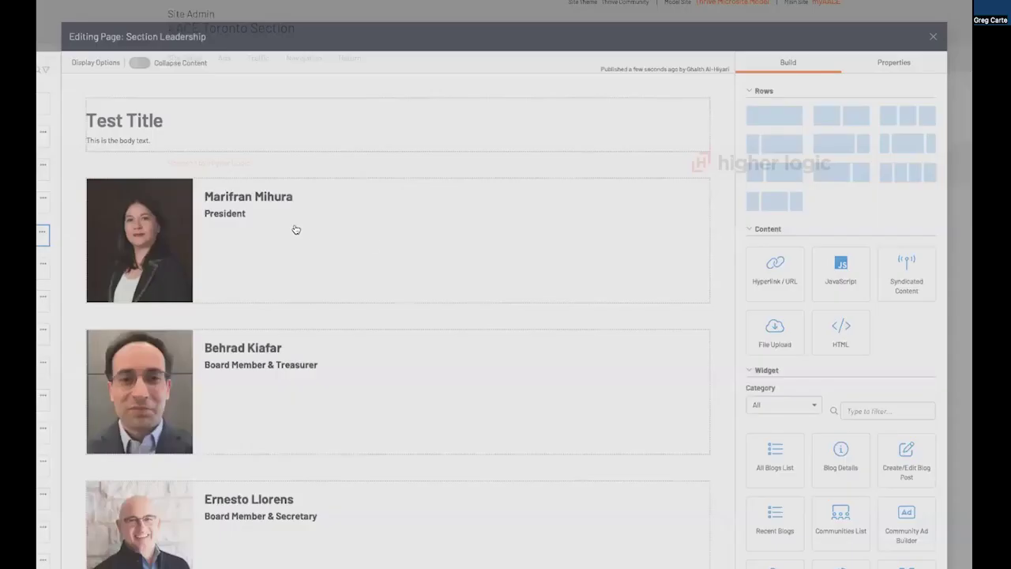
left_click(293, 227)
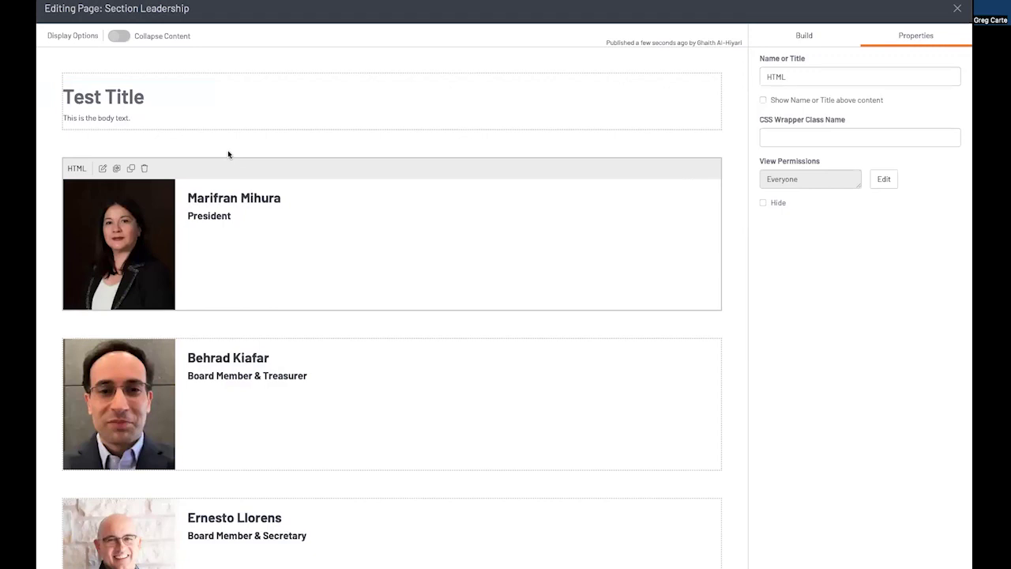
left_click(201, 70)
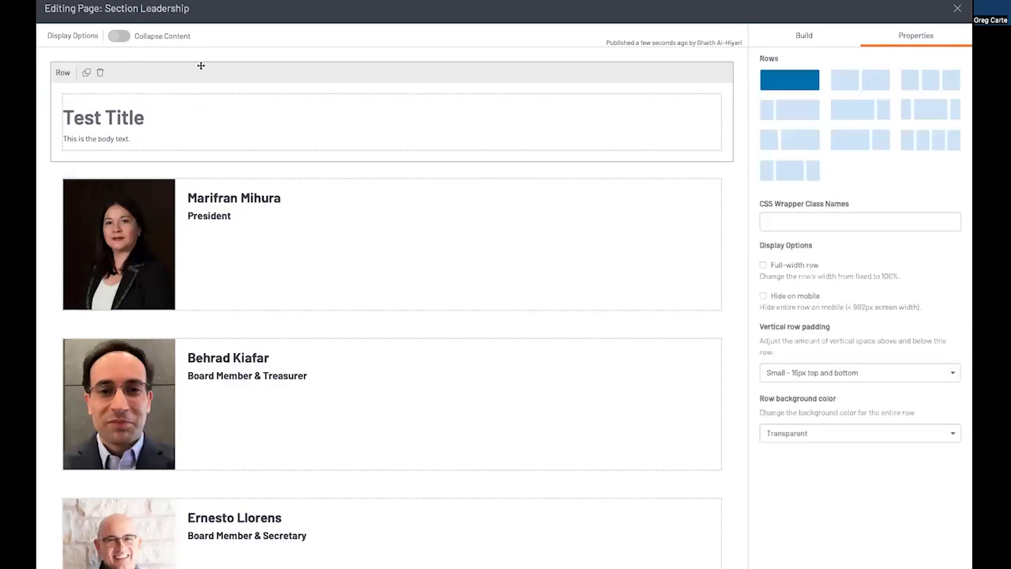
left_click(101, 72)
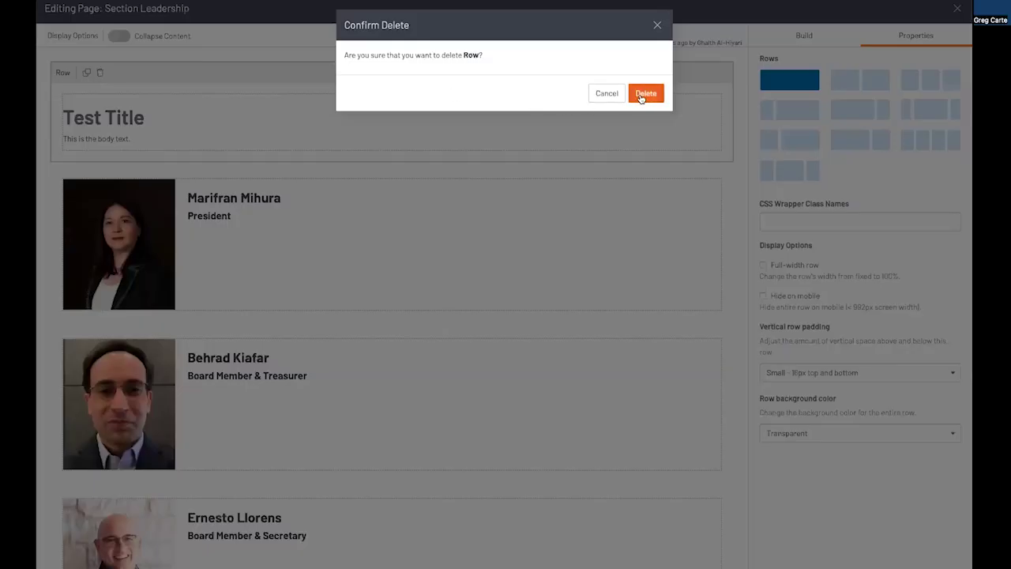
left_click(645, 94)
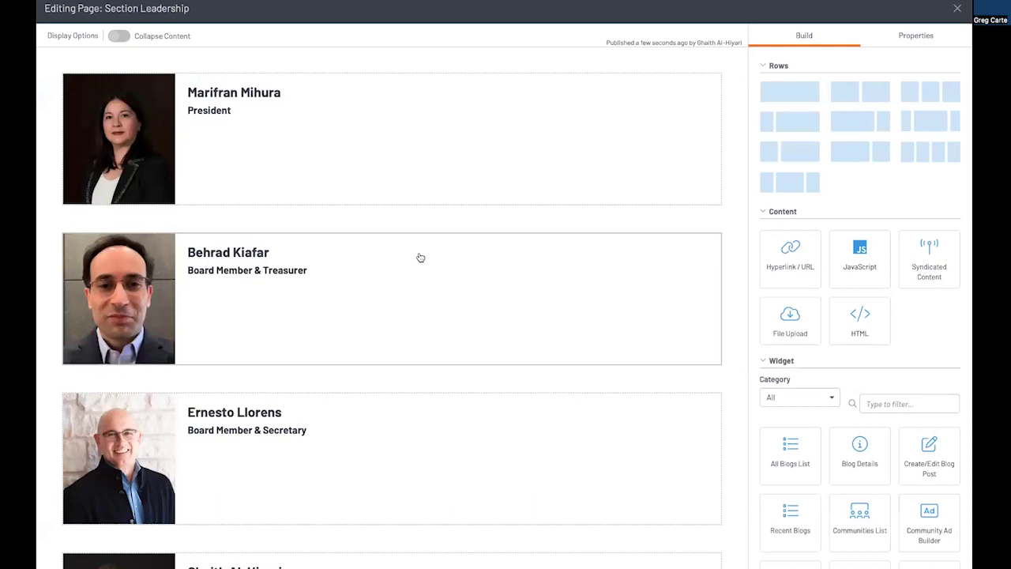
scroll(420, 258, "down", 10)
scroll(421, 258, "down", 1)
scroll(420, 258, "up", 10)
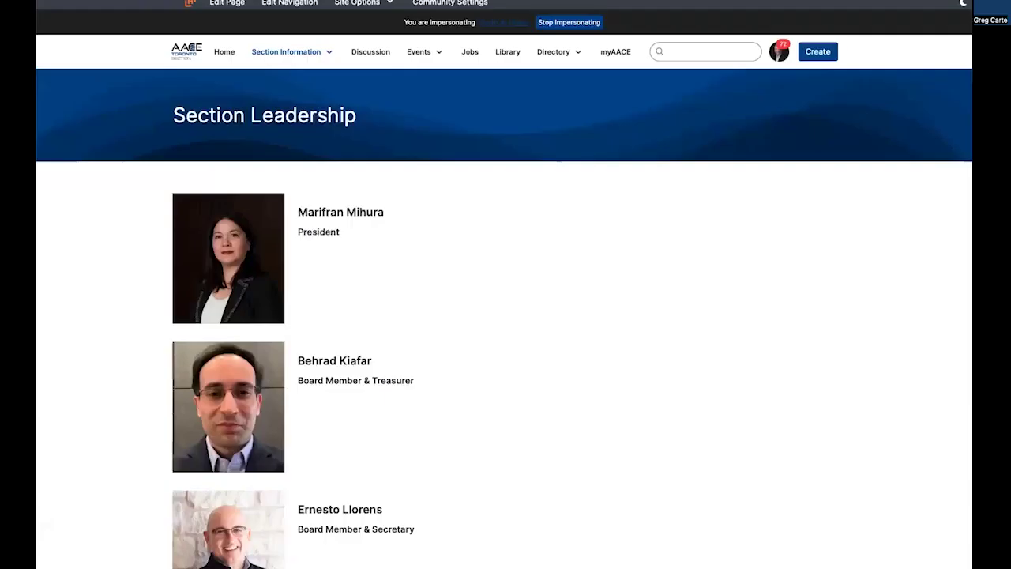
- Scroll the live Section Leadership page to confirm the test title is gone
scroll(465, 445, "down", 8)
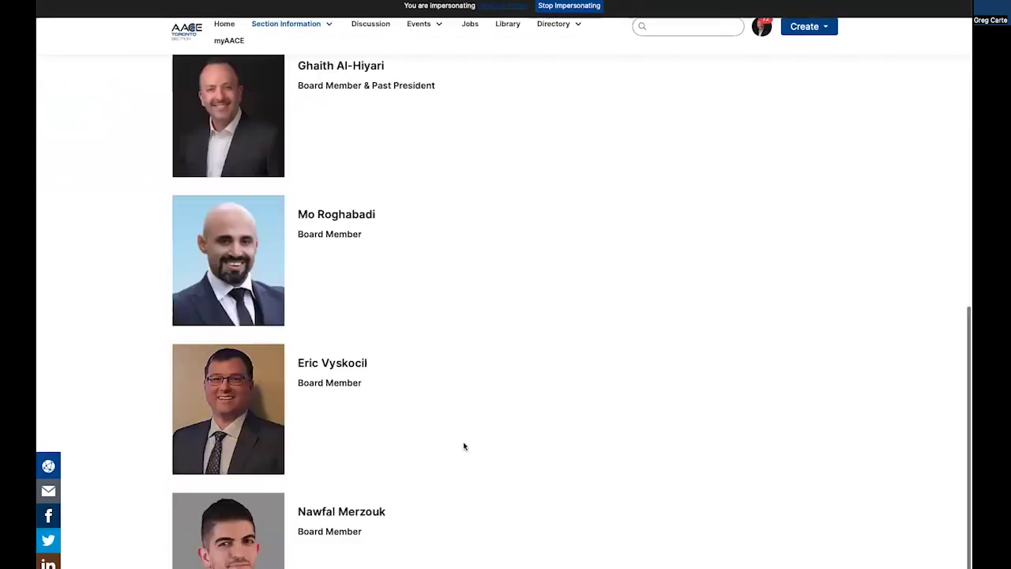
scroll(465, 446, "down", 5)
scroll(497, 514, "up", 3)
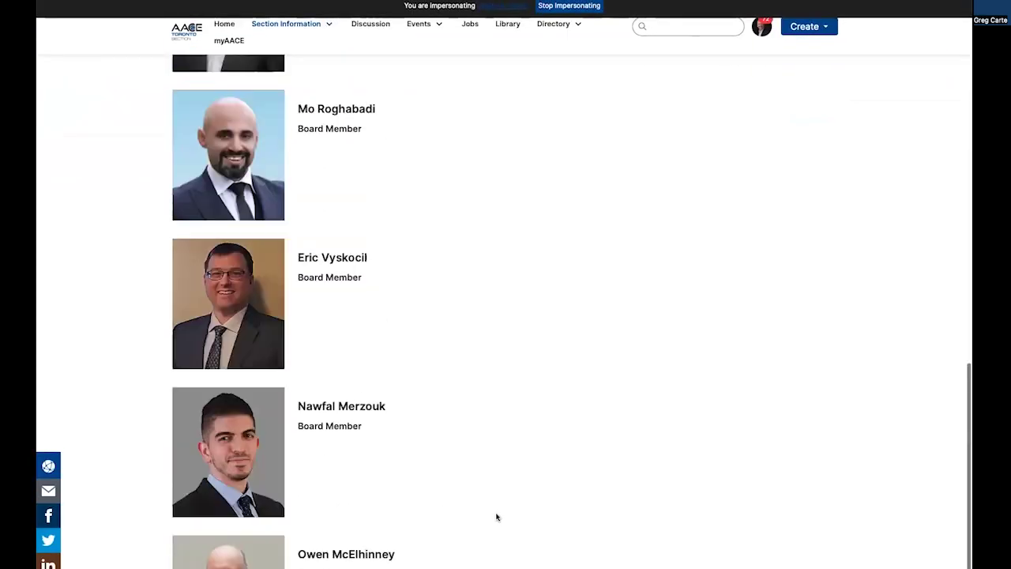
scroll(497, 517, "up", 10)
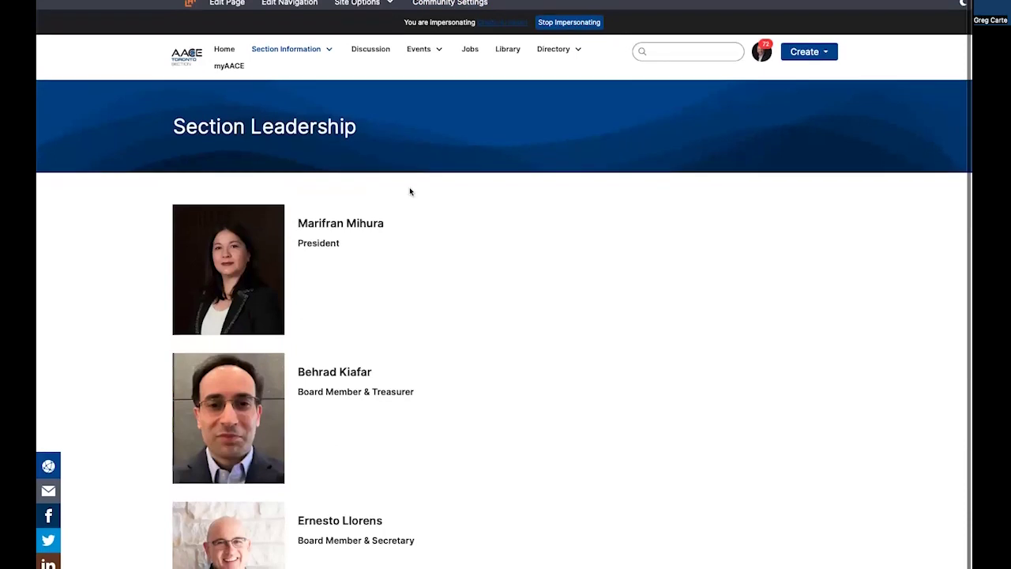
- Go to the AACE Toronto home page and look over its banner, About section and Latest Discussions
left_click(224, 49)
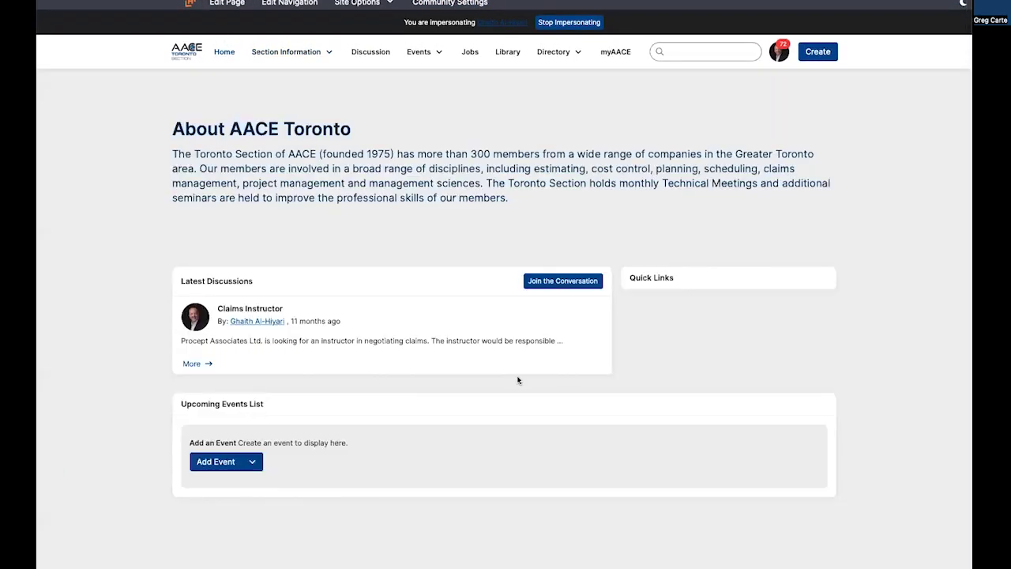
scroll(518, 380, "down", 10)
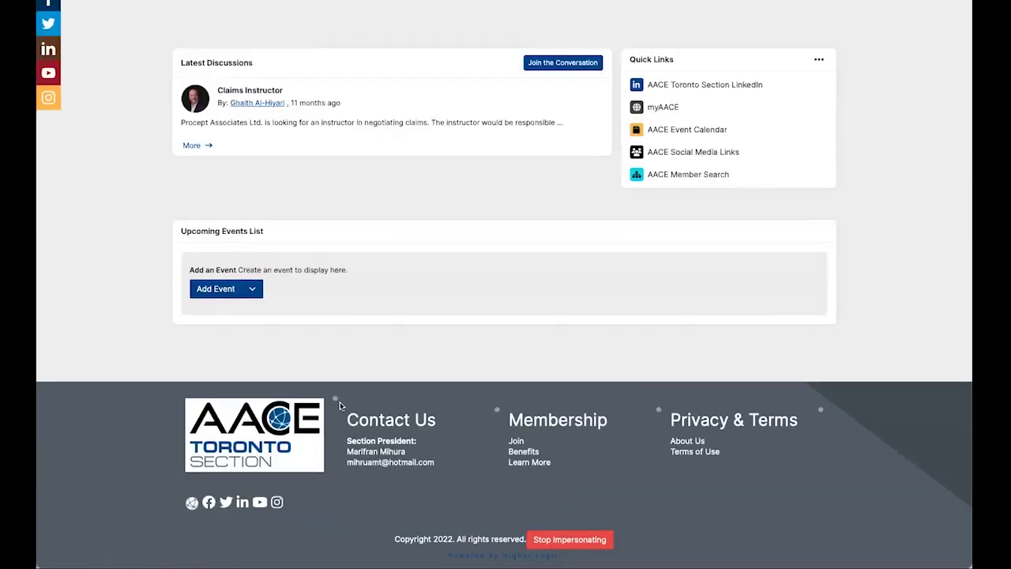
mouse_move(334, 404)
scroll(505, 284, "up", 1)
scroll(506, 284, "down", 1)
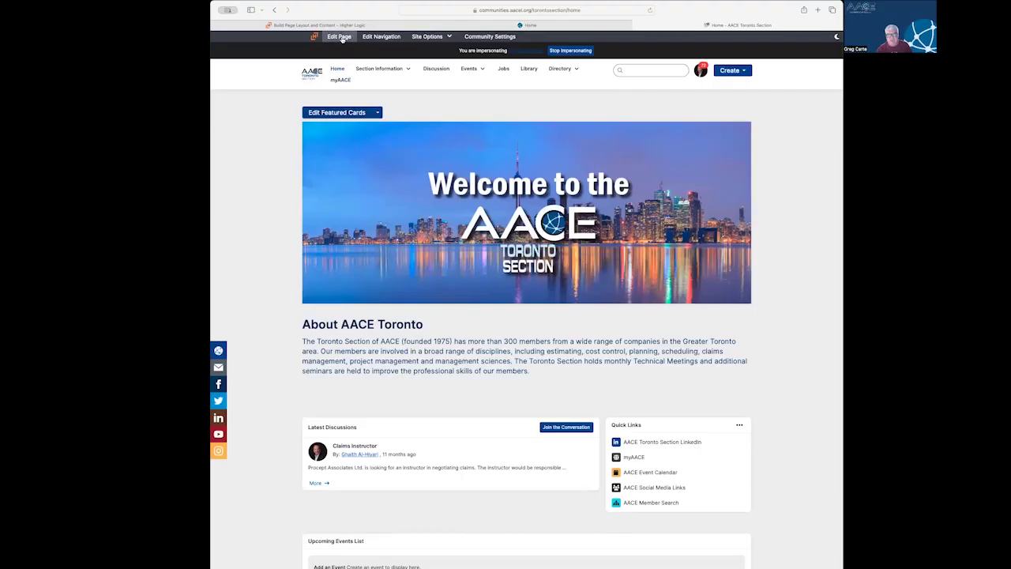
- Open the AACE Toronto home page in the page designer and scroll to its Section News block
left_click(340, 37)
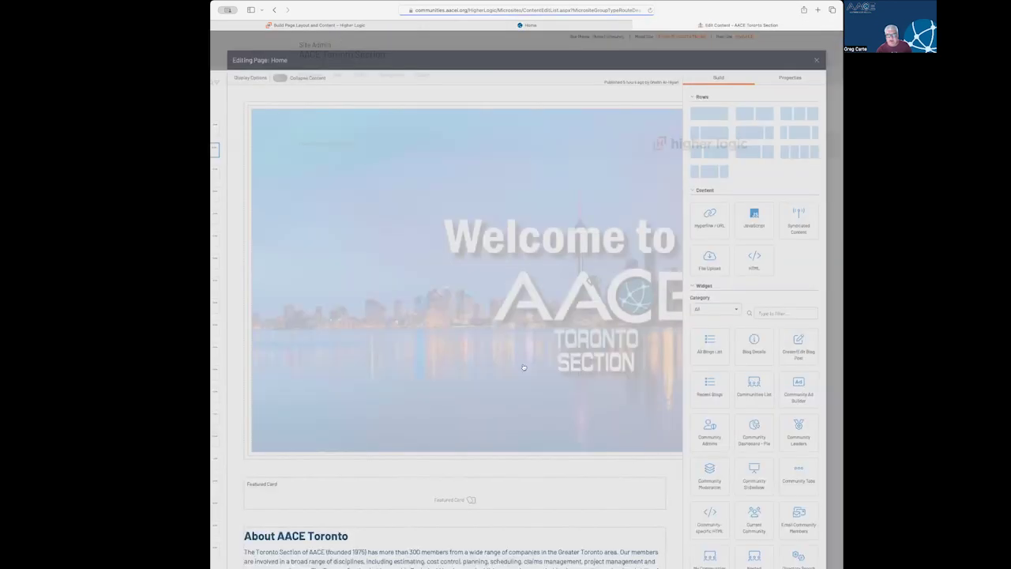
scroll(527, 425, "down", 3)
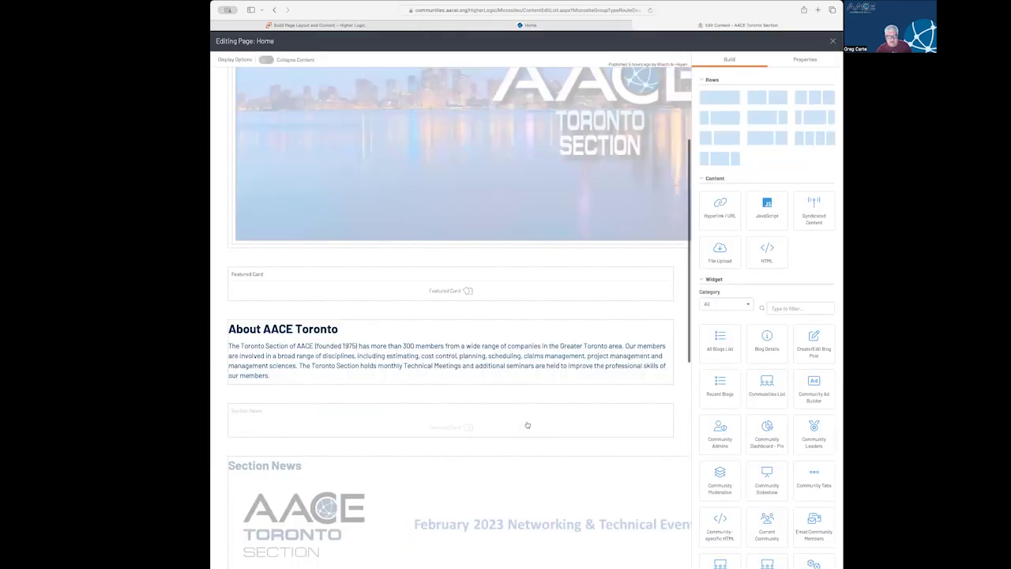
scroll(527, 425, "down", 6)
scroll(527, 425, "up", 2)
scroll(527, 425, "up", 2)
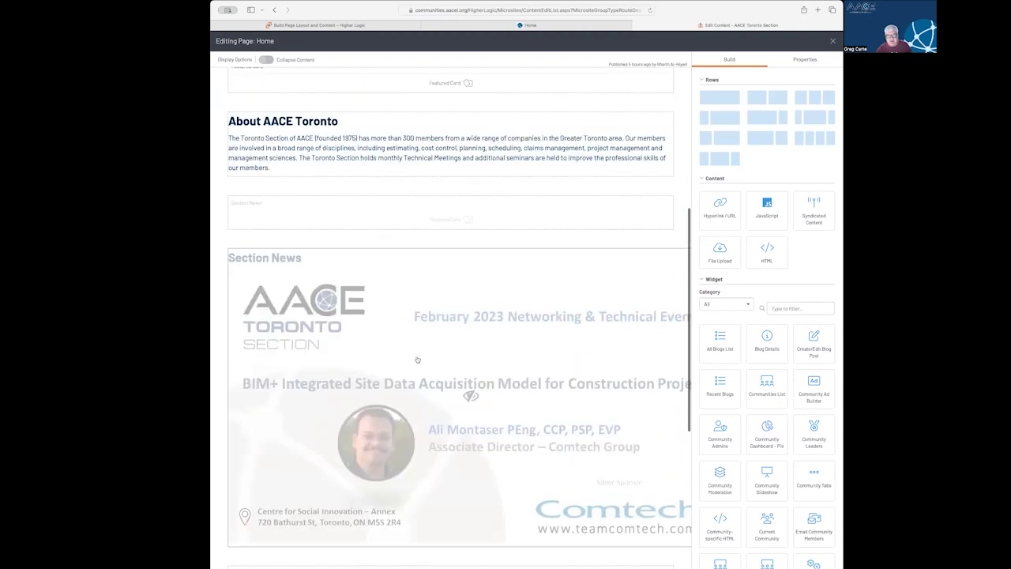
- Select the Section News HTML block to check that its properties have Hide checked
left_click(498, 405)
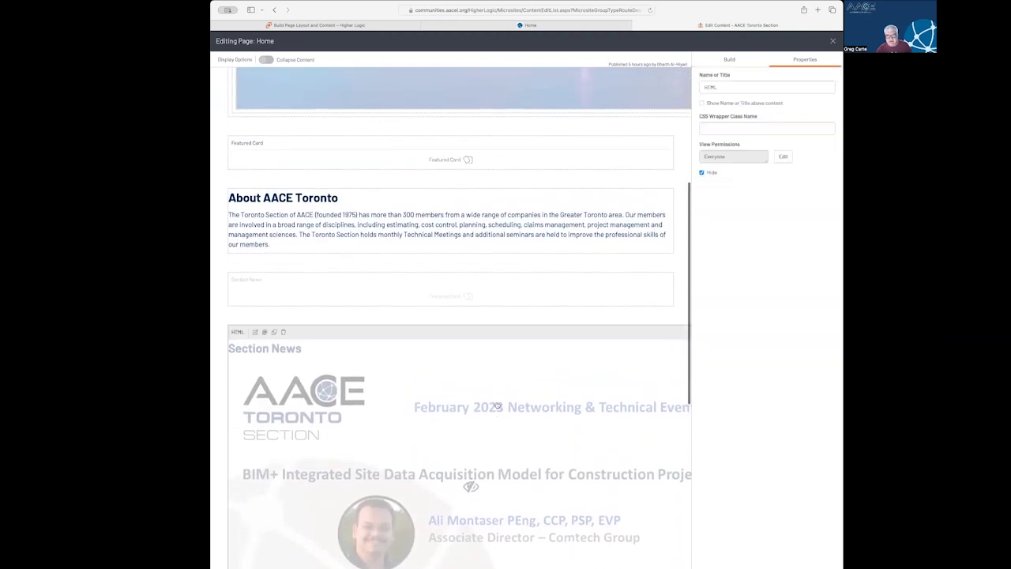